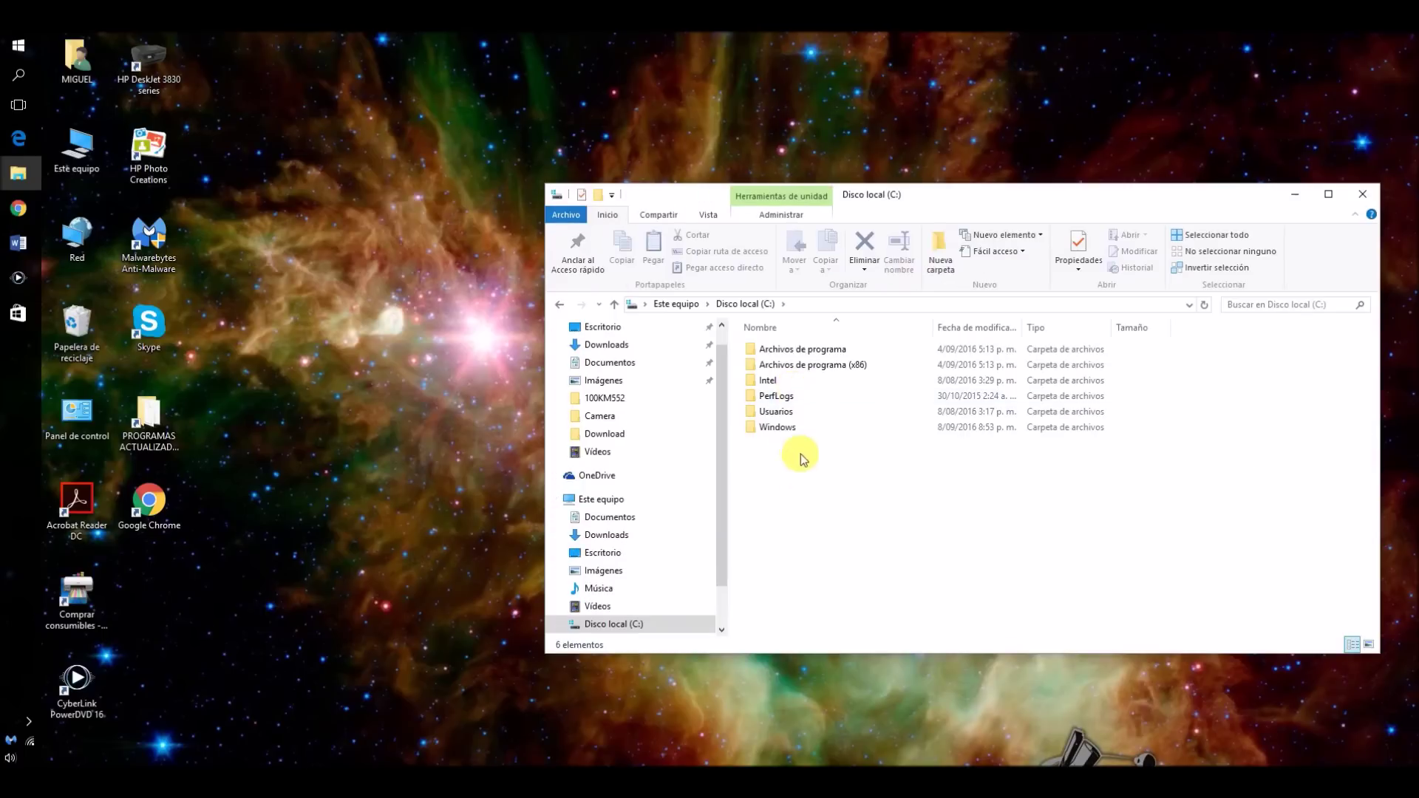
Go to Archivos de programa (x86) > Windows Live > Installer on drive C: and run the LangSelector application.
{"action": "left_click", "coordinate": [813, 367]}
{"action": "double_click", "coordinate": [813, 366]}
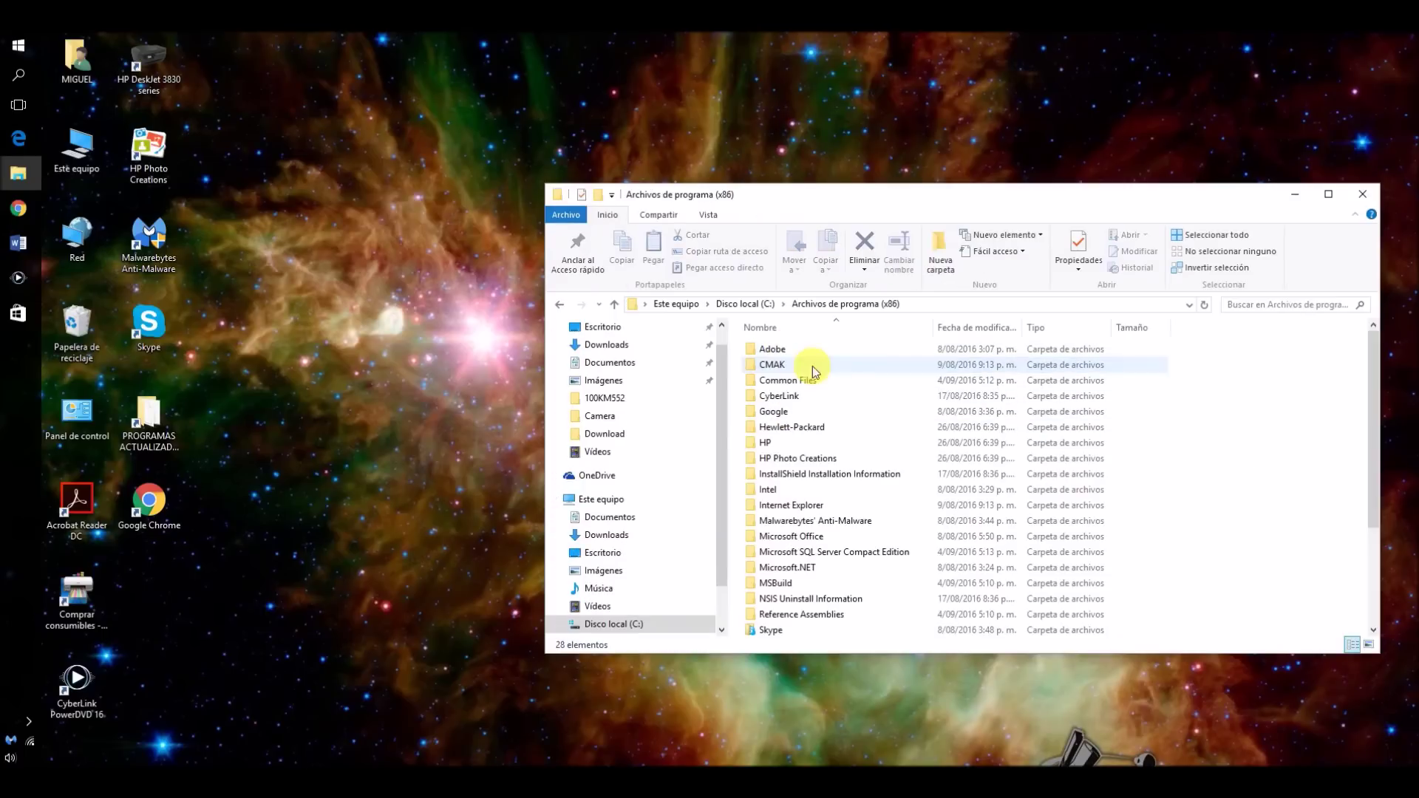
{"action": "scroll", "coordinate": [823, 516], "scroll_direction": "down", "scroll_amount": 3}
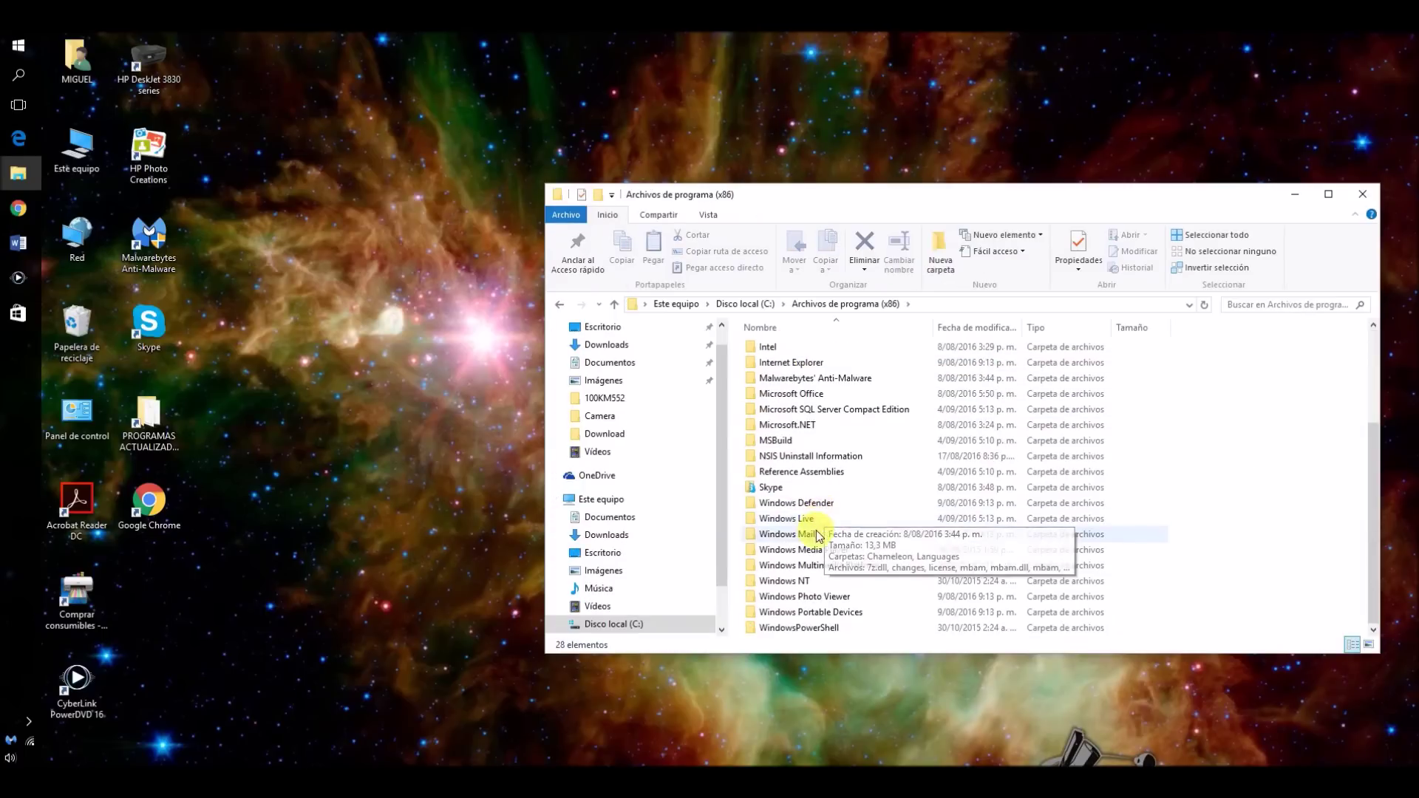
{"action": "double_click", "coordinate": [814, 517]}
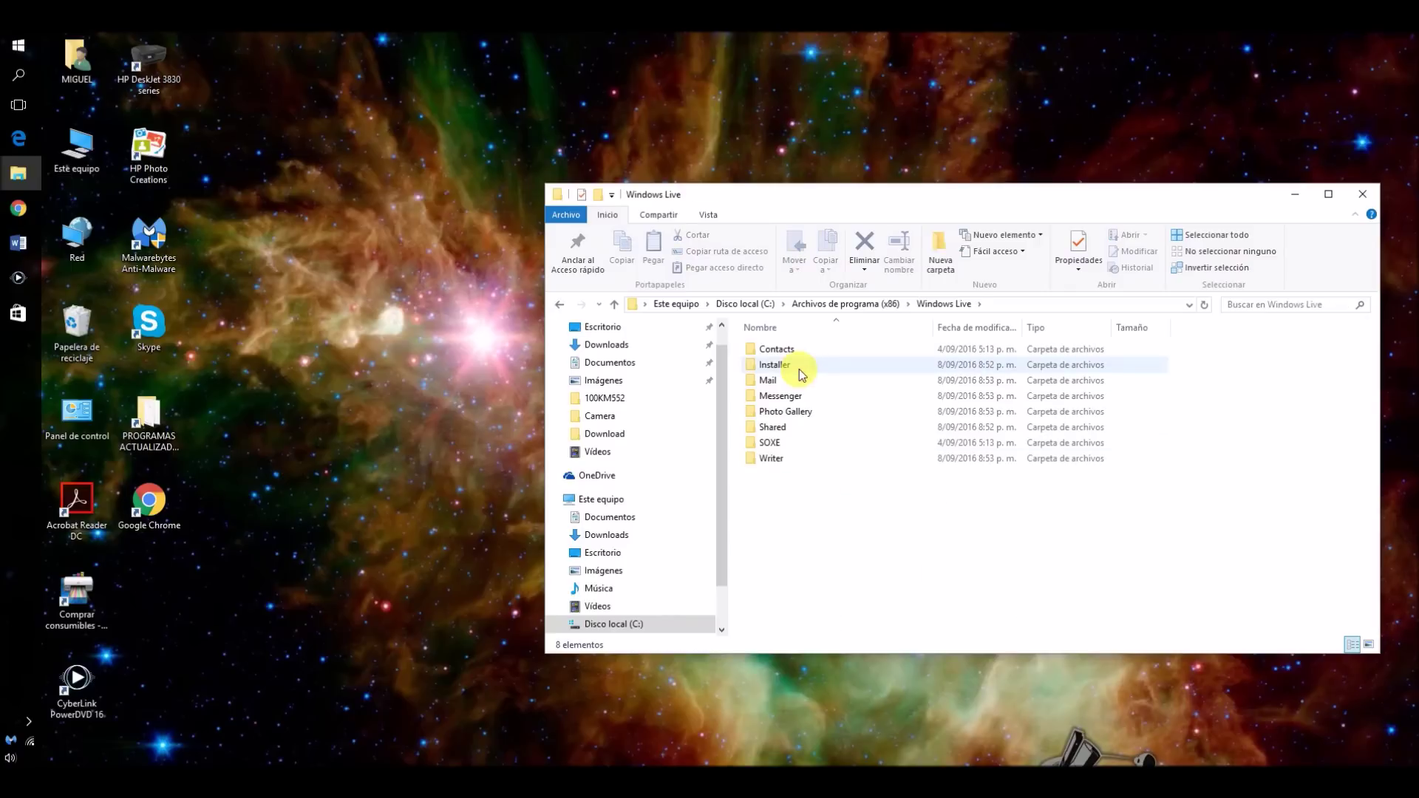
{"action": "double_click", "coordinate": [800, 370]}
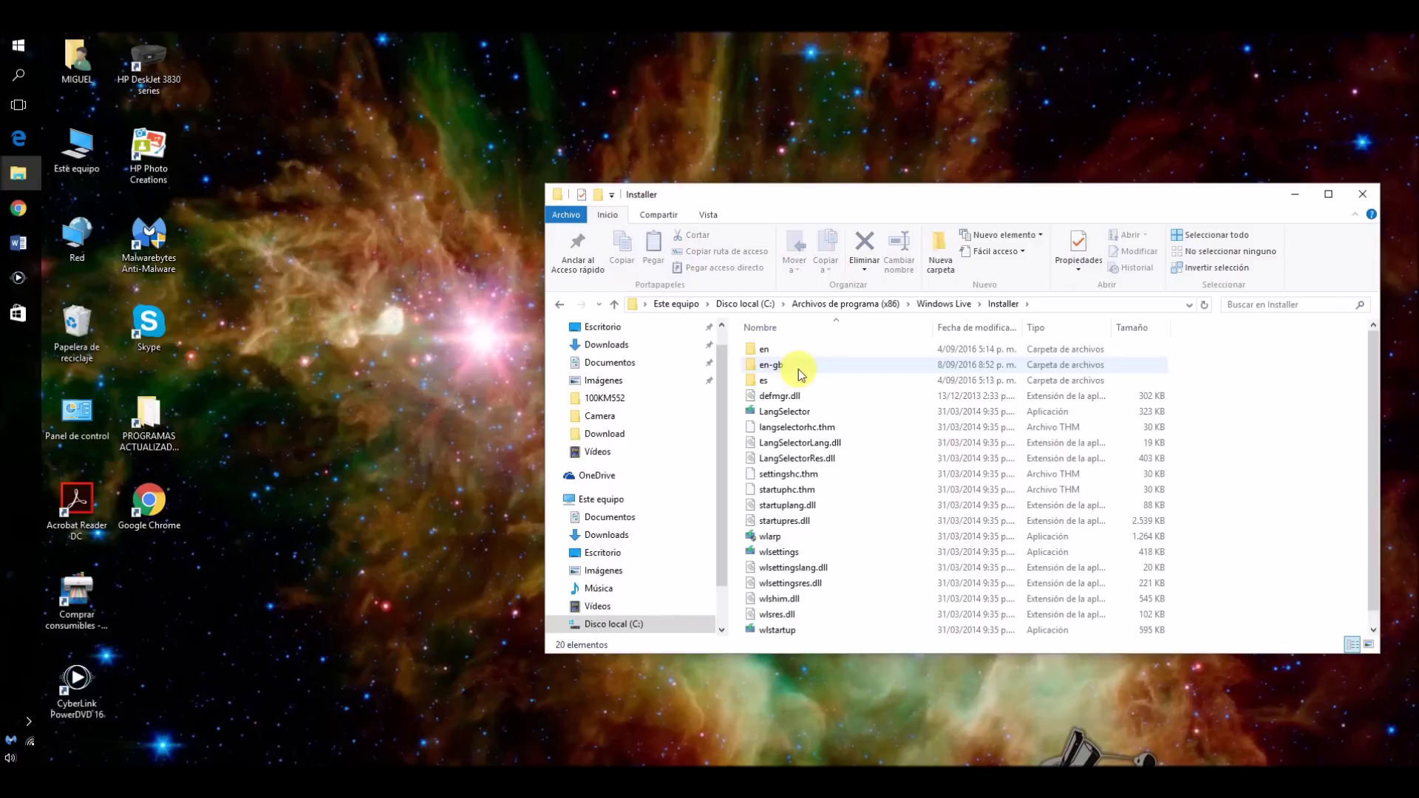
{"action": "left_click", "coordinate": [791, 422]}
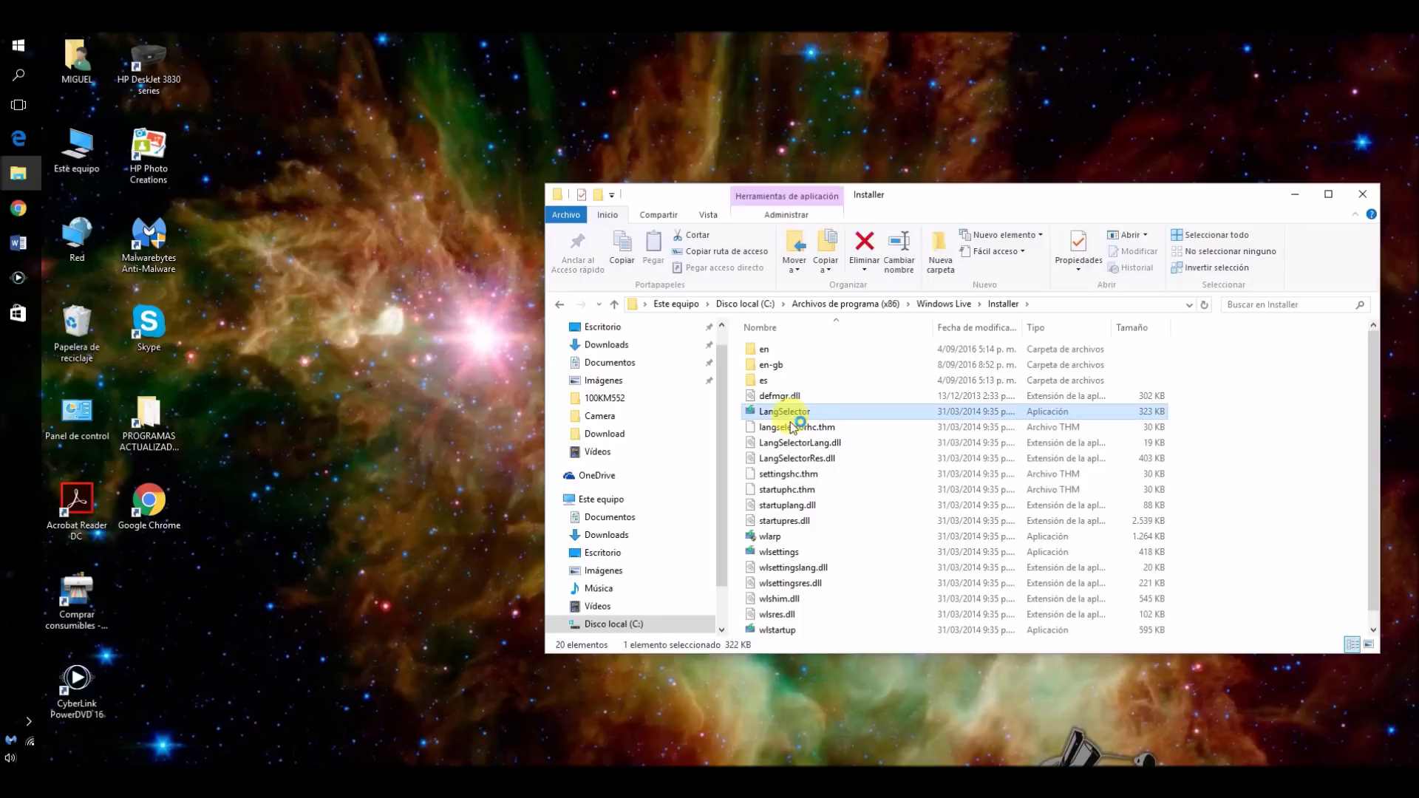
{"action": "double_click", "coordinate": [788, 418]}
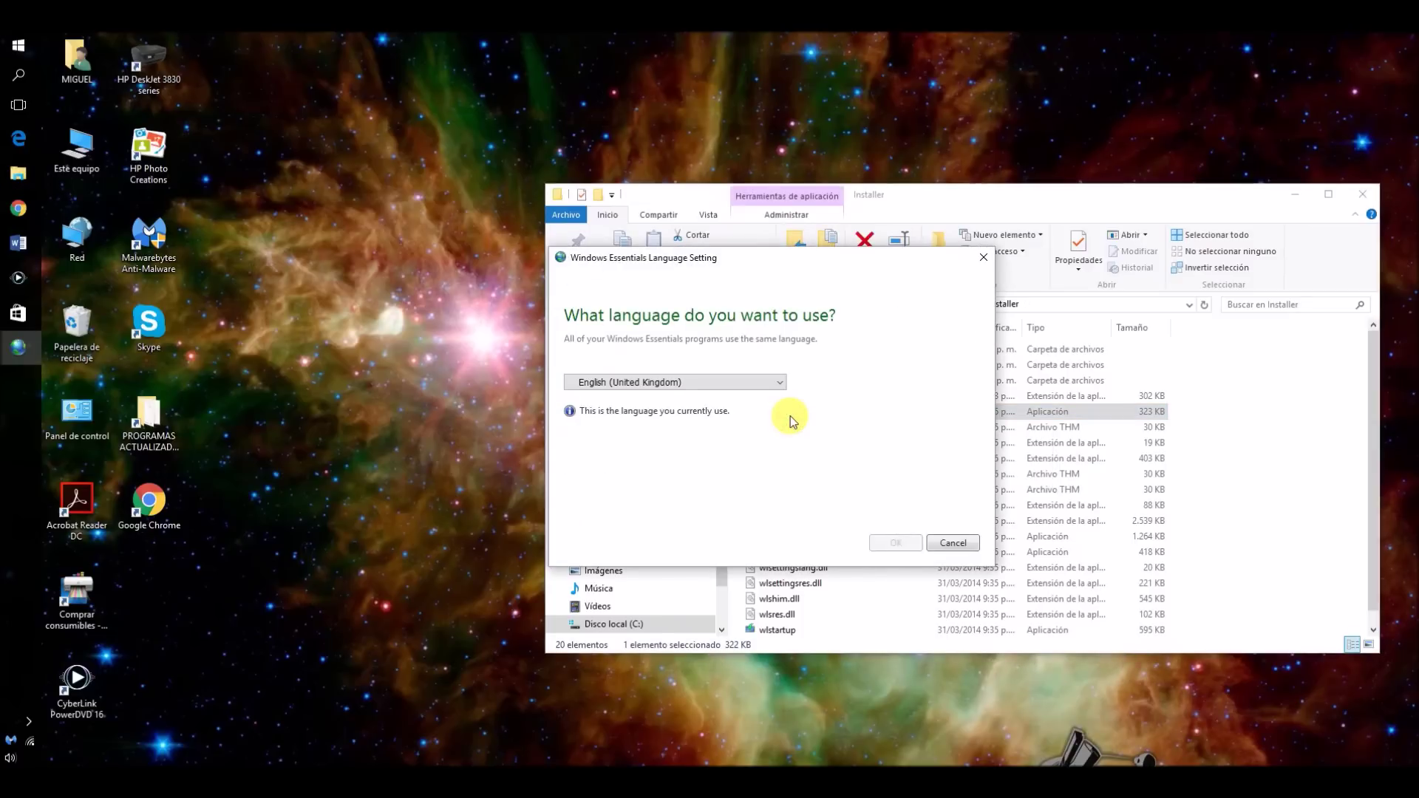
Apply Español as the Windows Essentials language, then close the finished installer and the Installer folder window.
{"action": "left_click", "coordinate": [782, 384]}
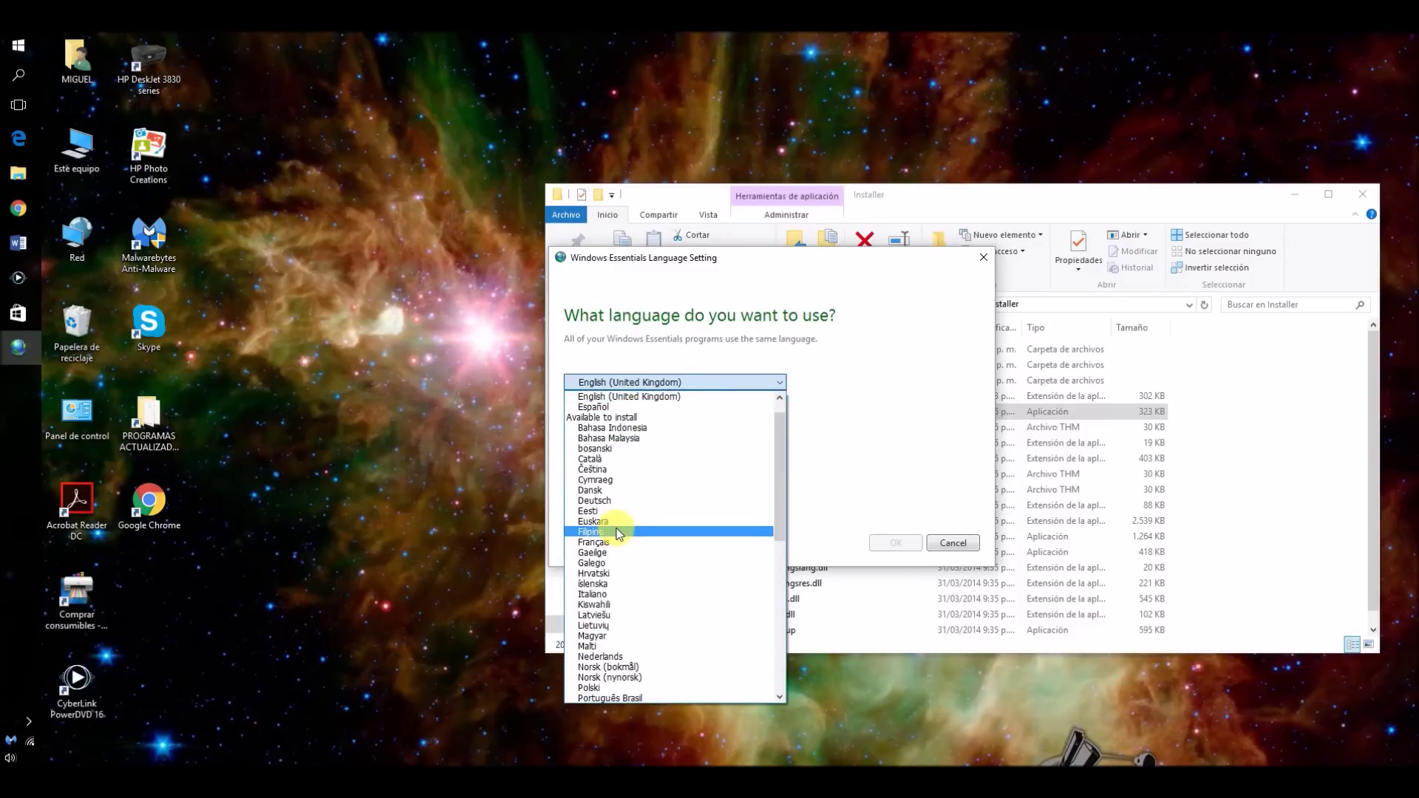
{"action": "left_click", "coordinate": [612, 408]}
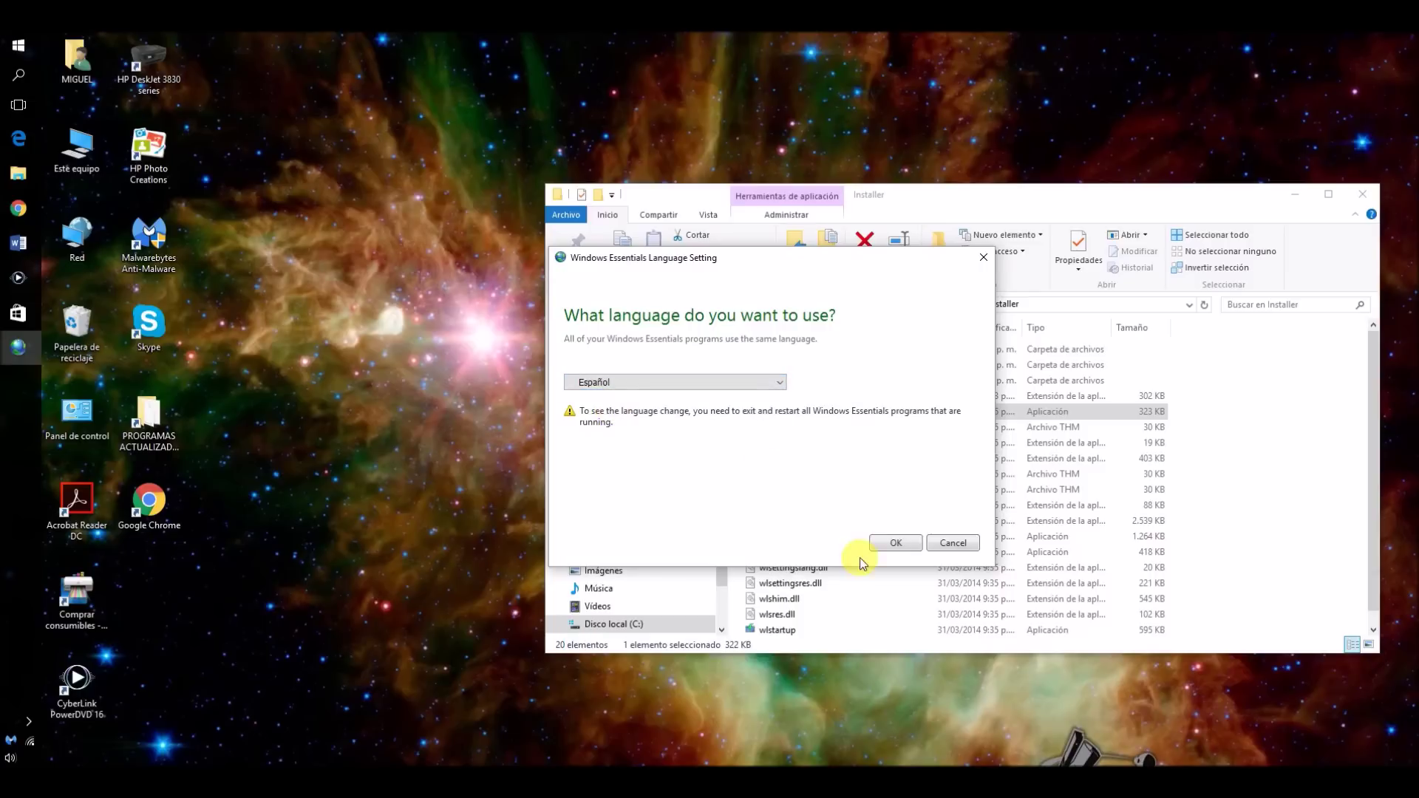
{"action": "left_click", "coordinate": [890, 548]}
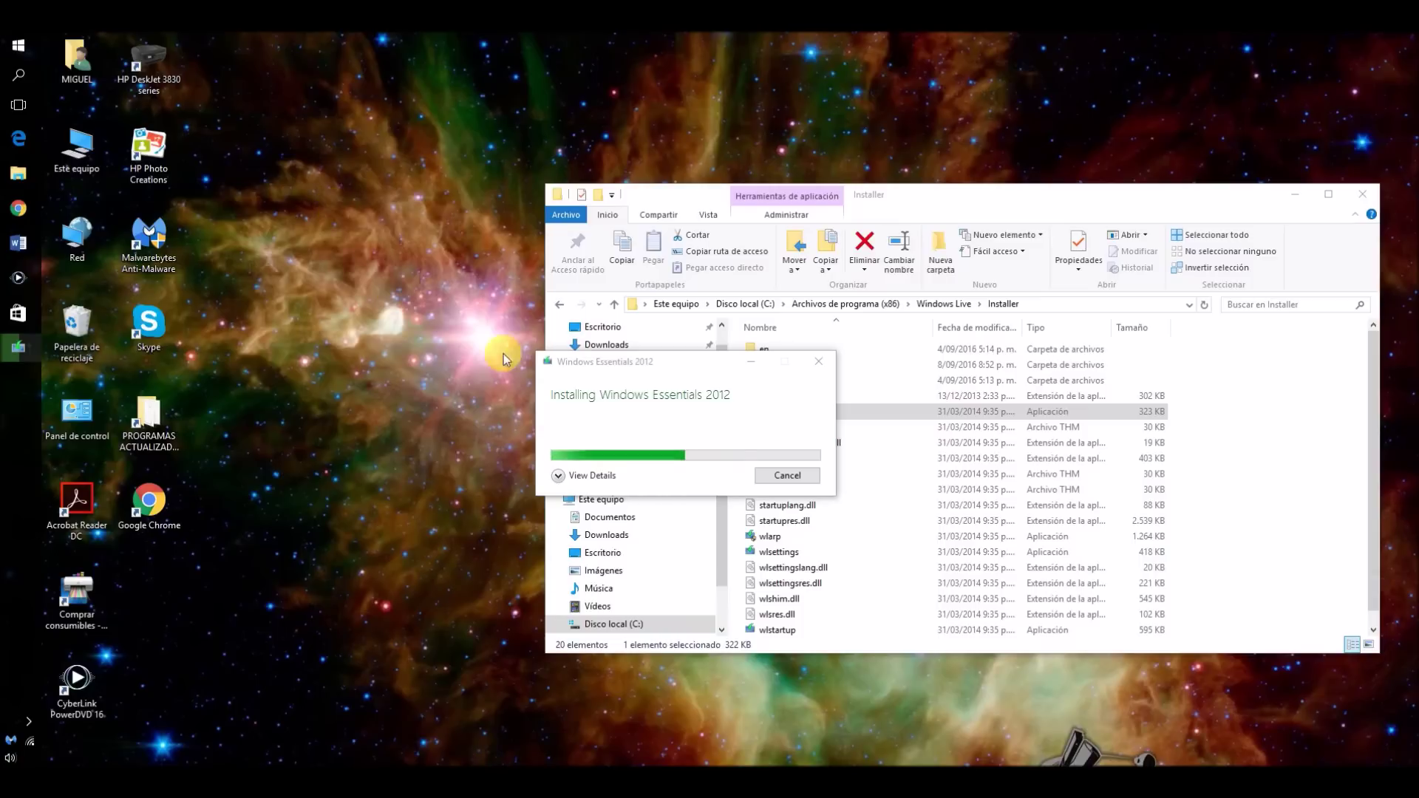
{"action": "left_click", "coordinate": [557, 478]}
{"action": "left_click", "coordinate": [557, 475]}
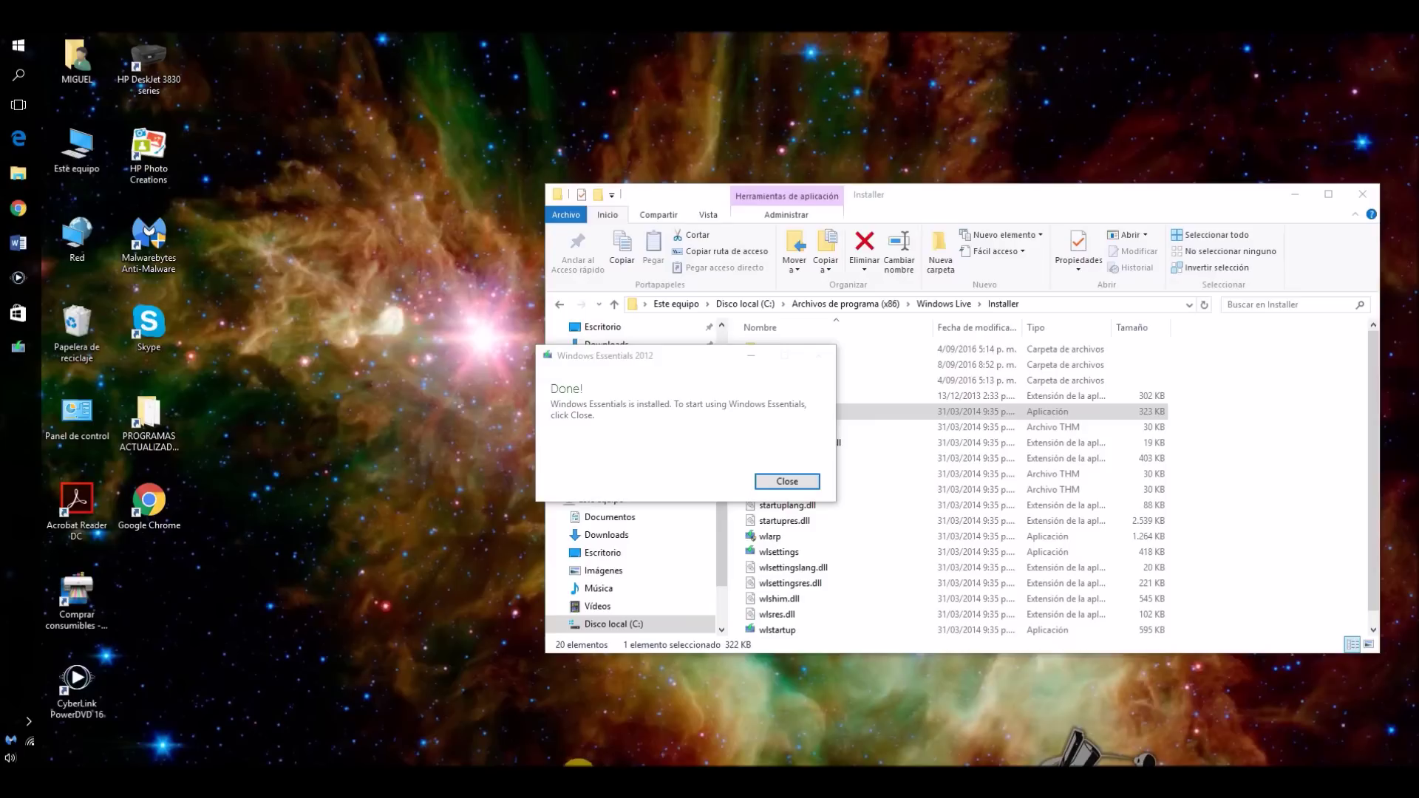
{"action": "left_click", "coordinate": [787, 484]}
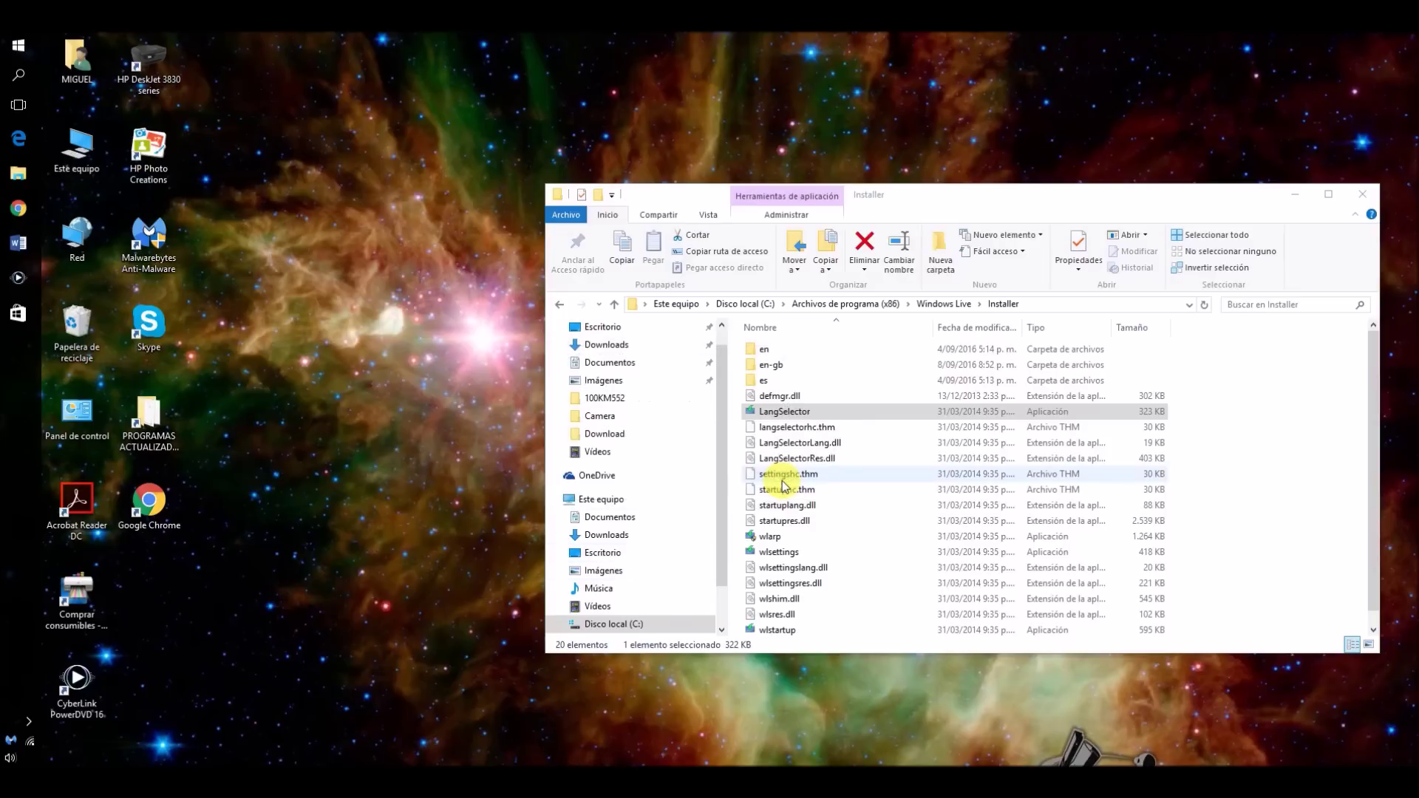
{"action": "left_click", "coordinate": [1364, 196]}
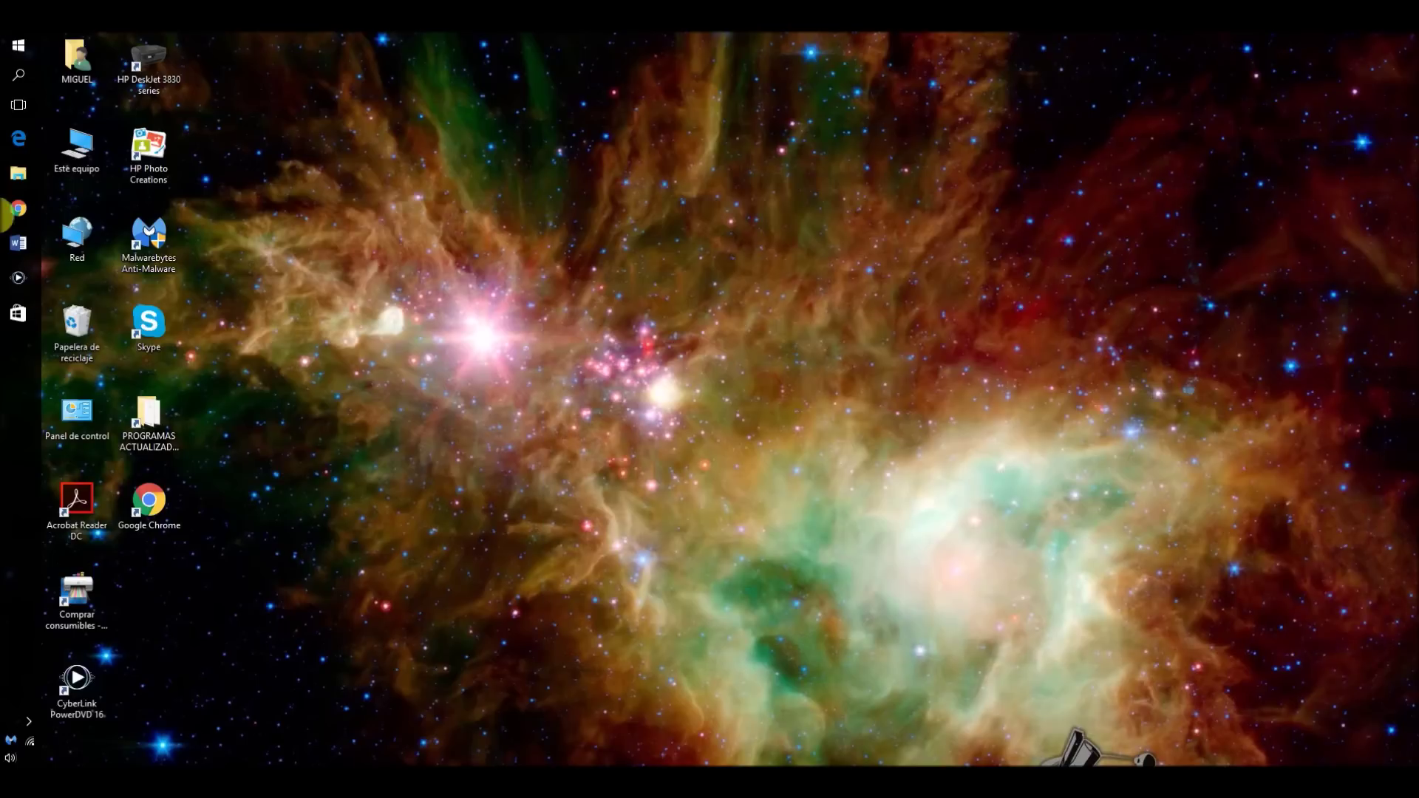
Search Windows for "mo", open Movie Maker to check its interface language, and close it.
{"action": "left_click", "coordinate": [23, 77]}
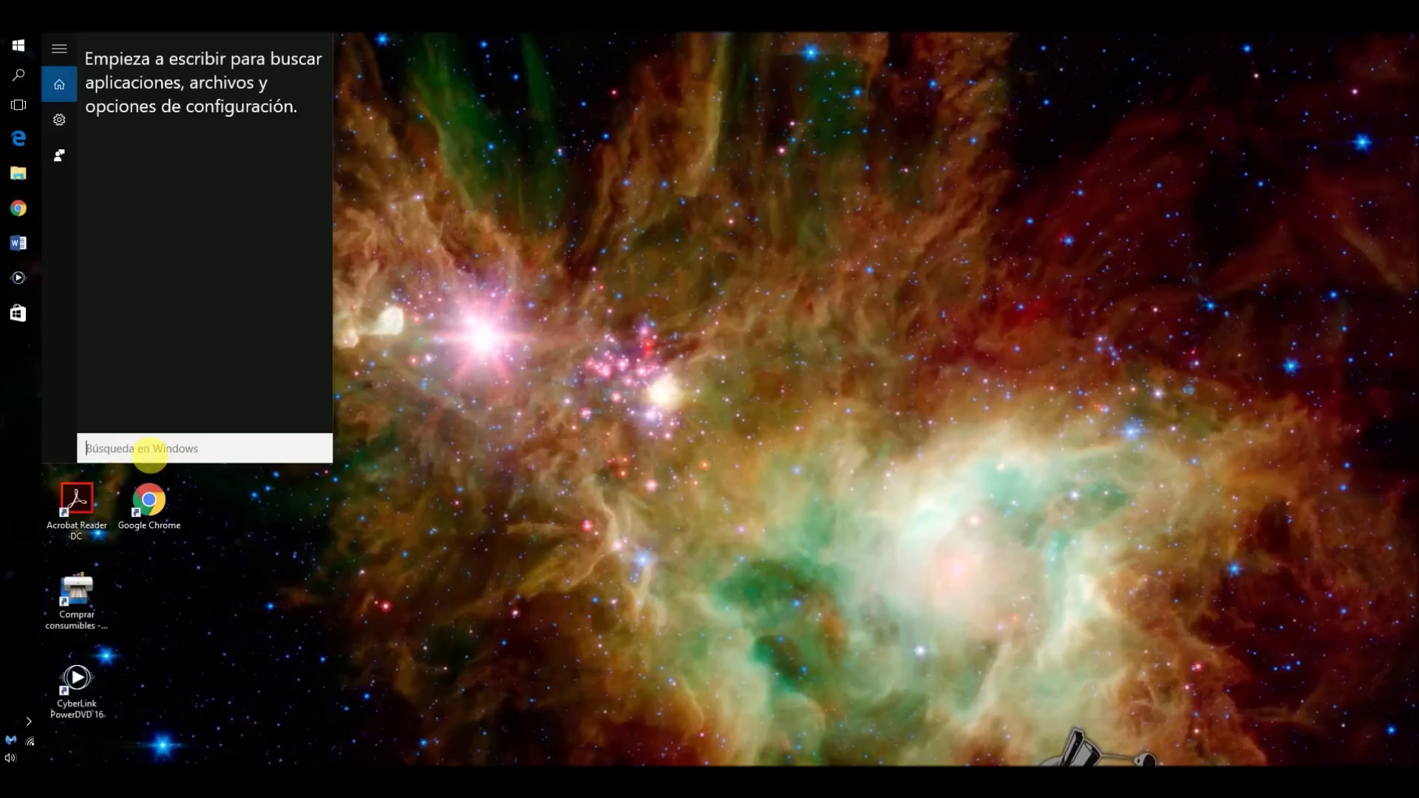
{"action": "type", "text": "mo"}
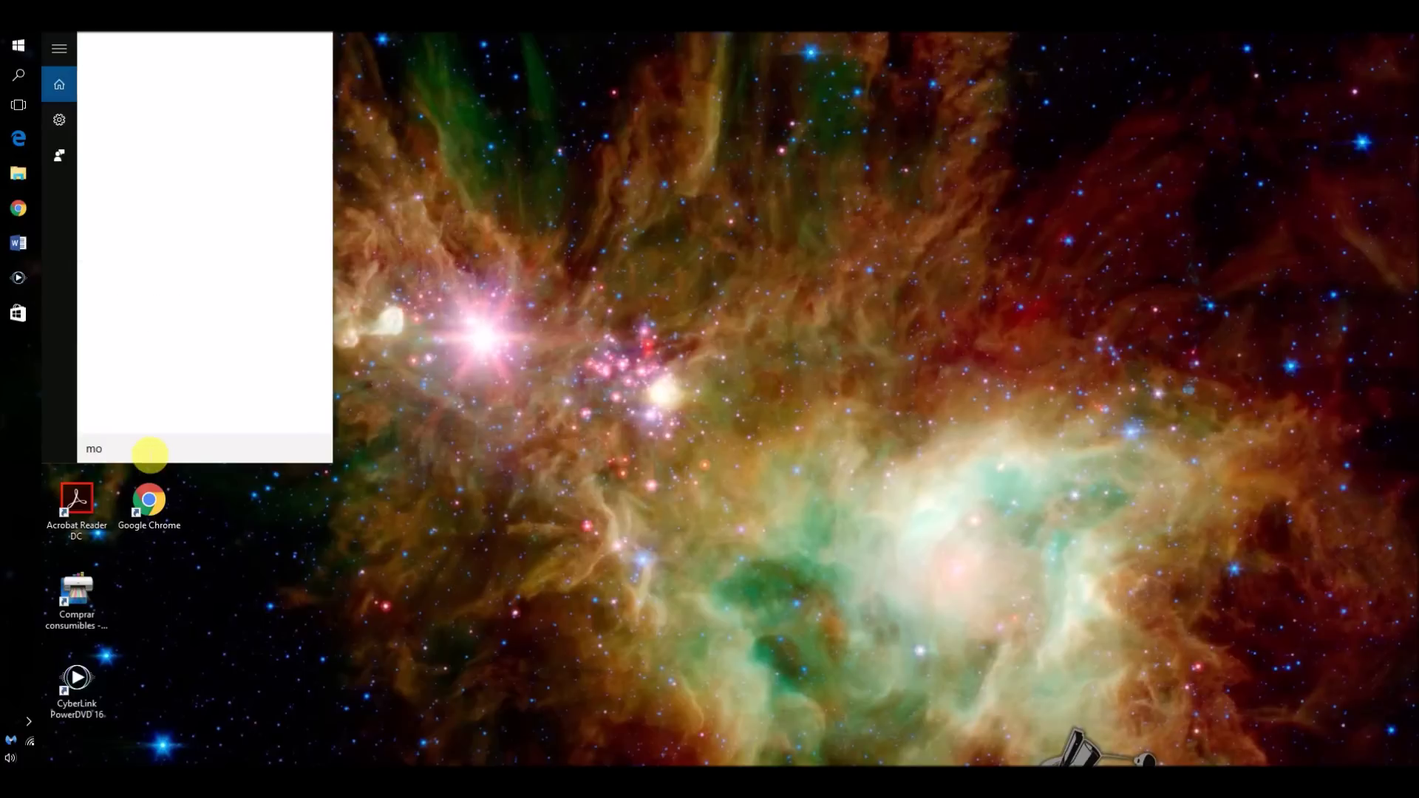
{"action": "left_click", "coordinate": [170, 118]}
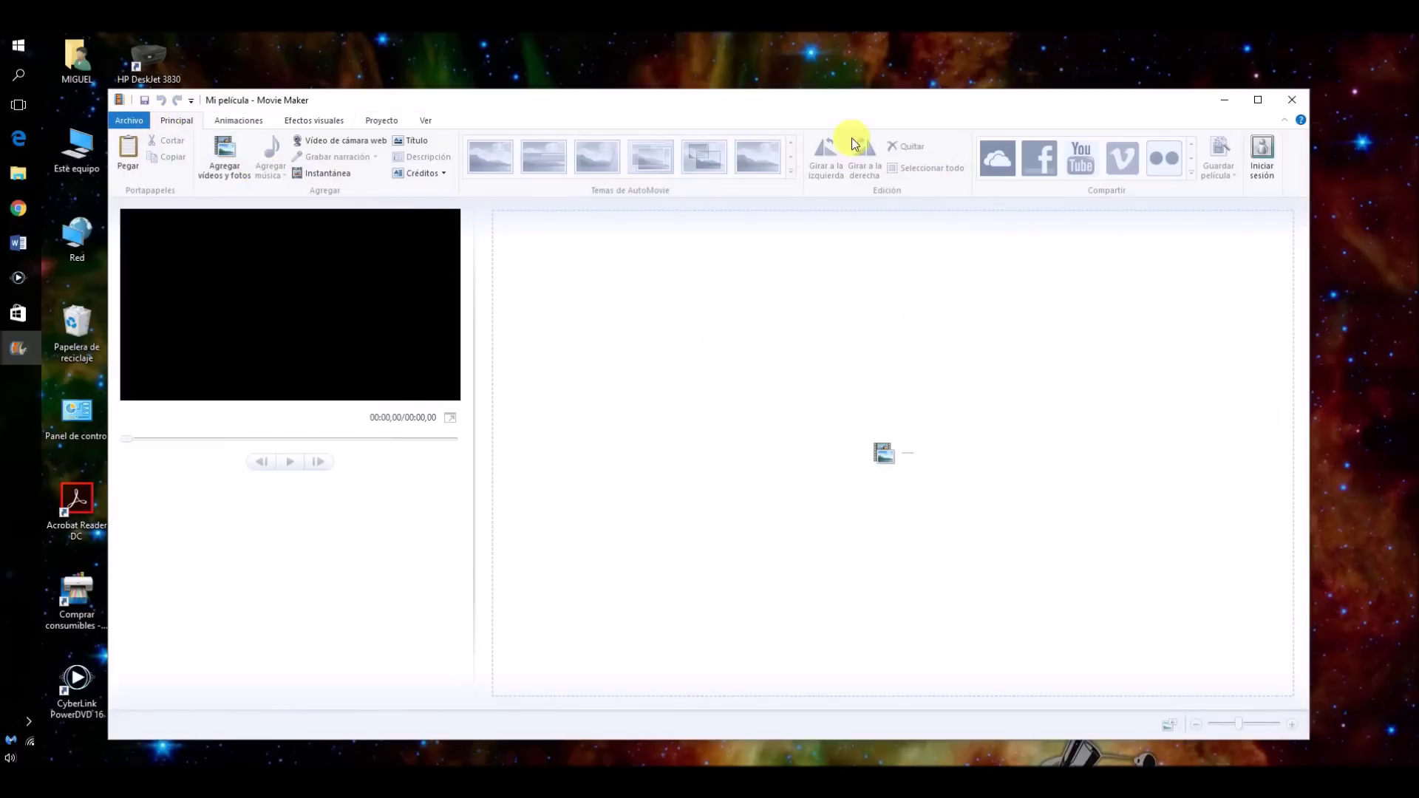
{"action": "left_click", "coordinate": [1293, 100]}
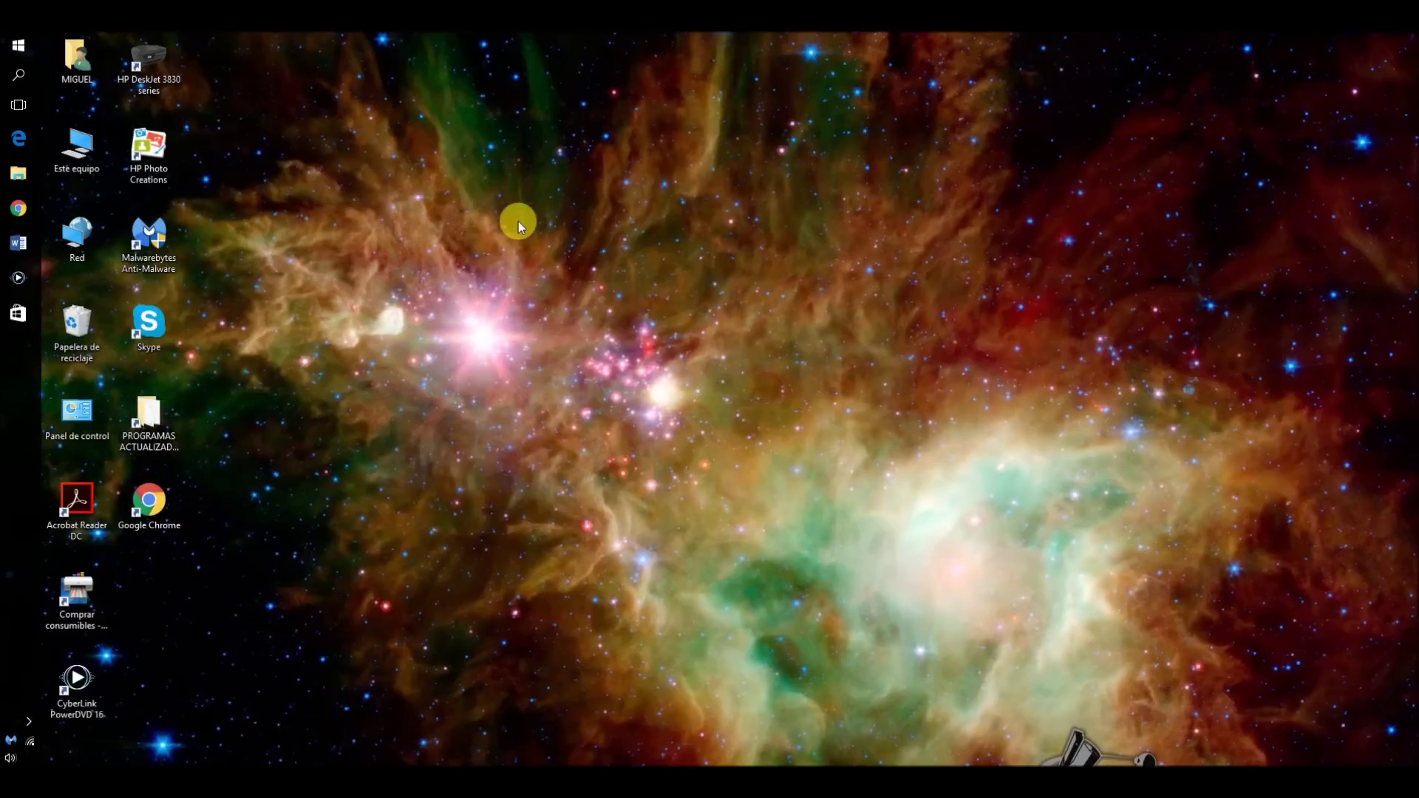
Open File Explorer and go to Disco local (C:) under Este equipo.
{"action": "left_click", "coordinate": [24, 179]}
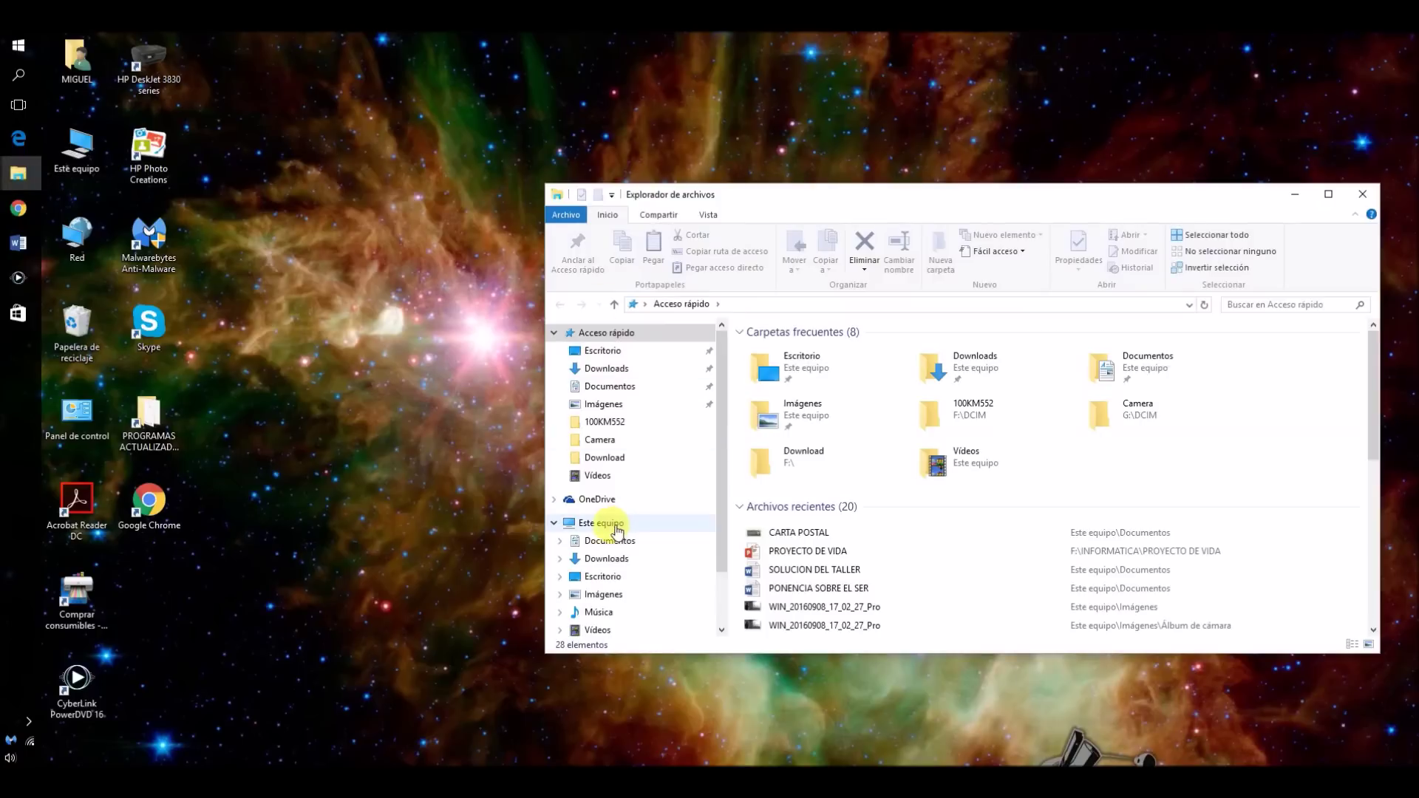
{"action": "left_click", "coordinate": [613, 522]}
{"action": "double_click", "coordinate": [784, 474]}
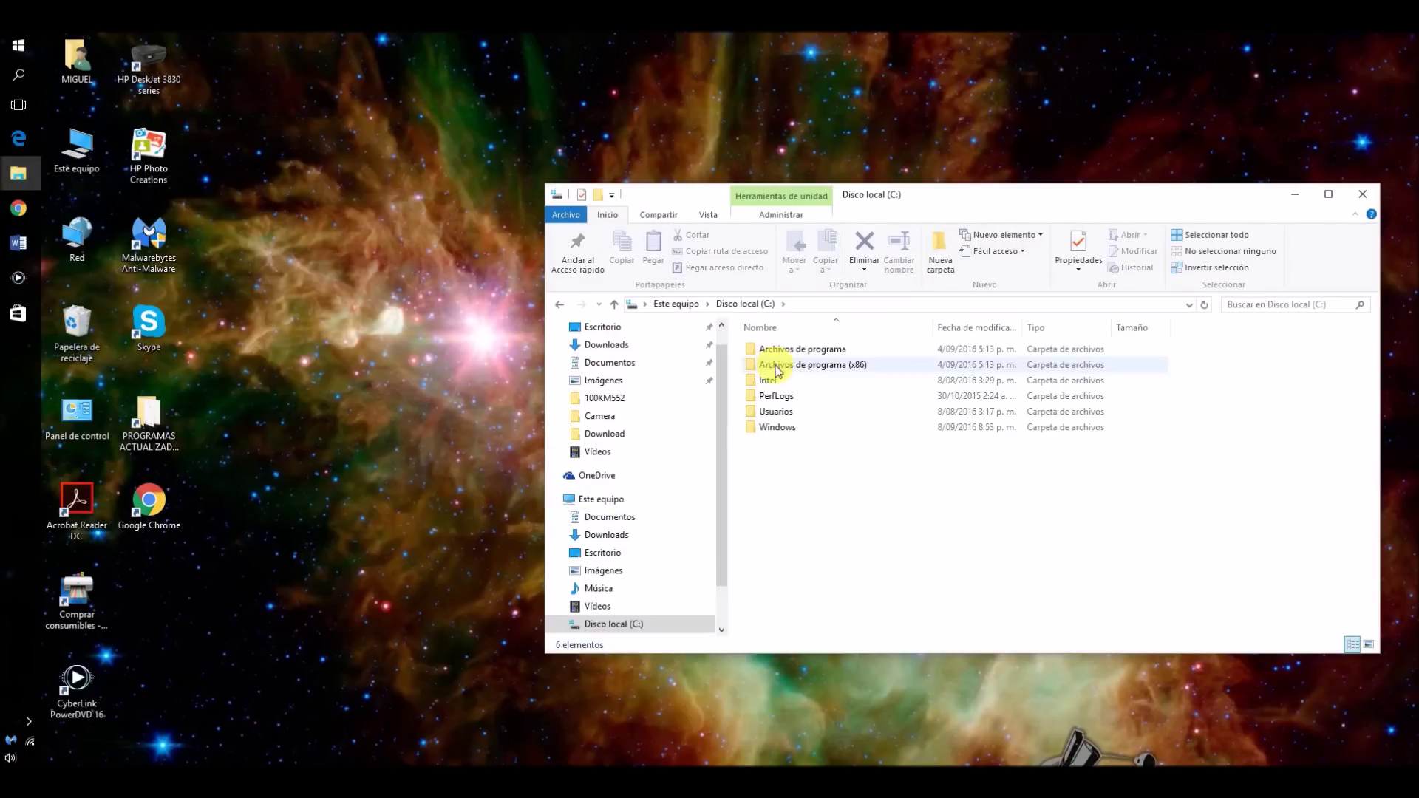
{"action": "double_click", "coordinate": [780, 427]}
{"action": "scroll", "coordinate": [827, 463], "scroll_direction": "down", "scroll_amount": 20}
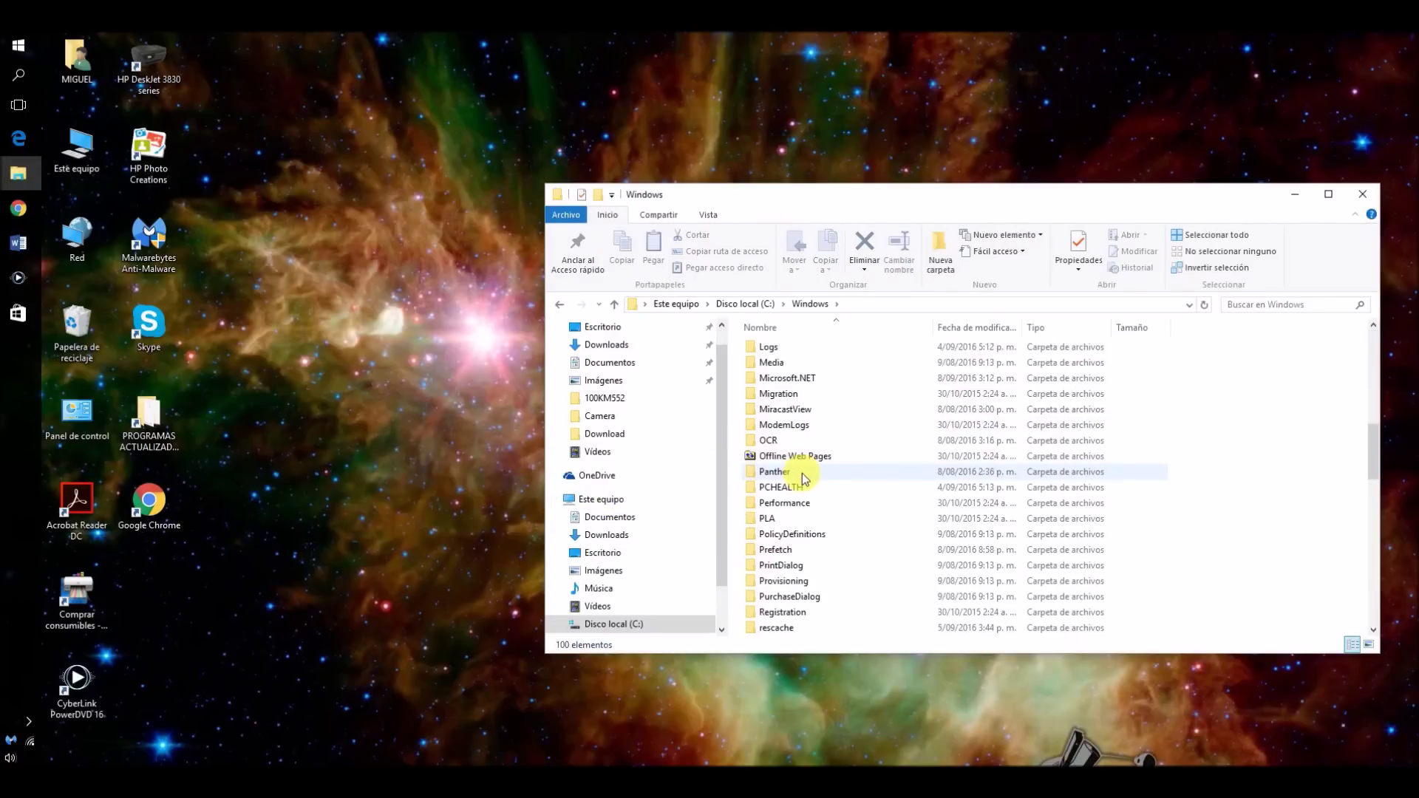
{"action": "scroll", "coordinate": [806, 477], "scroll_direction": "down", "scroll_amount": 5}
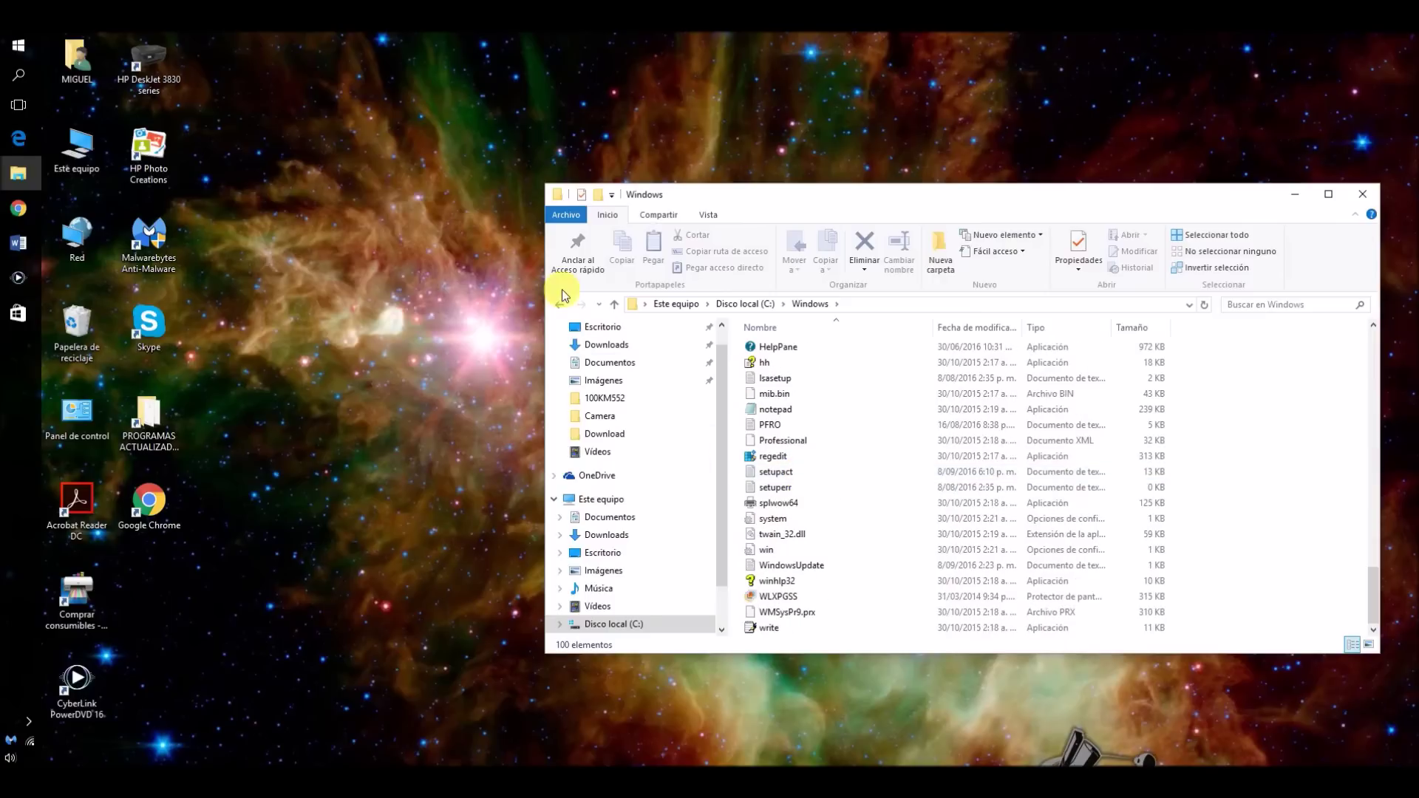
{"action": "left_click", "coordinate": [559, 304]}
Run LangSelector again from the Installer folder inside Archivos de programa (x86) > Windows Live.
{"action": "double_click", "coordinate": [792, 364]}
{"action": "scroll", "coordinate": [793, 409], "scroll_direction": "down", "scroll_amount": 3}
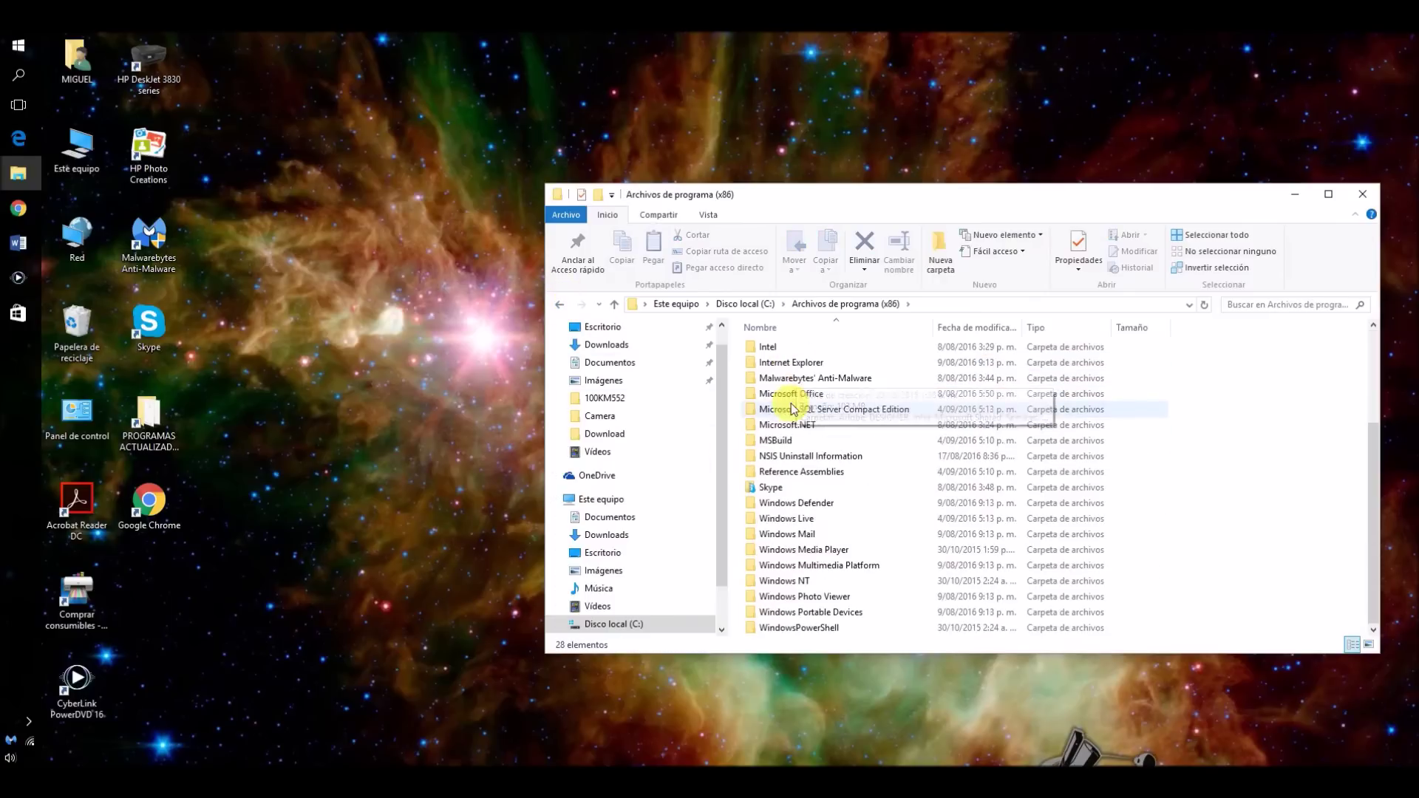
{"action": "double_click", "coordinate": [788, 519]}
{"action": "double_click", "coordinate": [785, 366]}
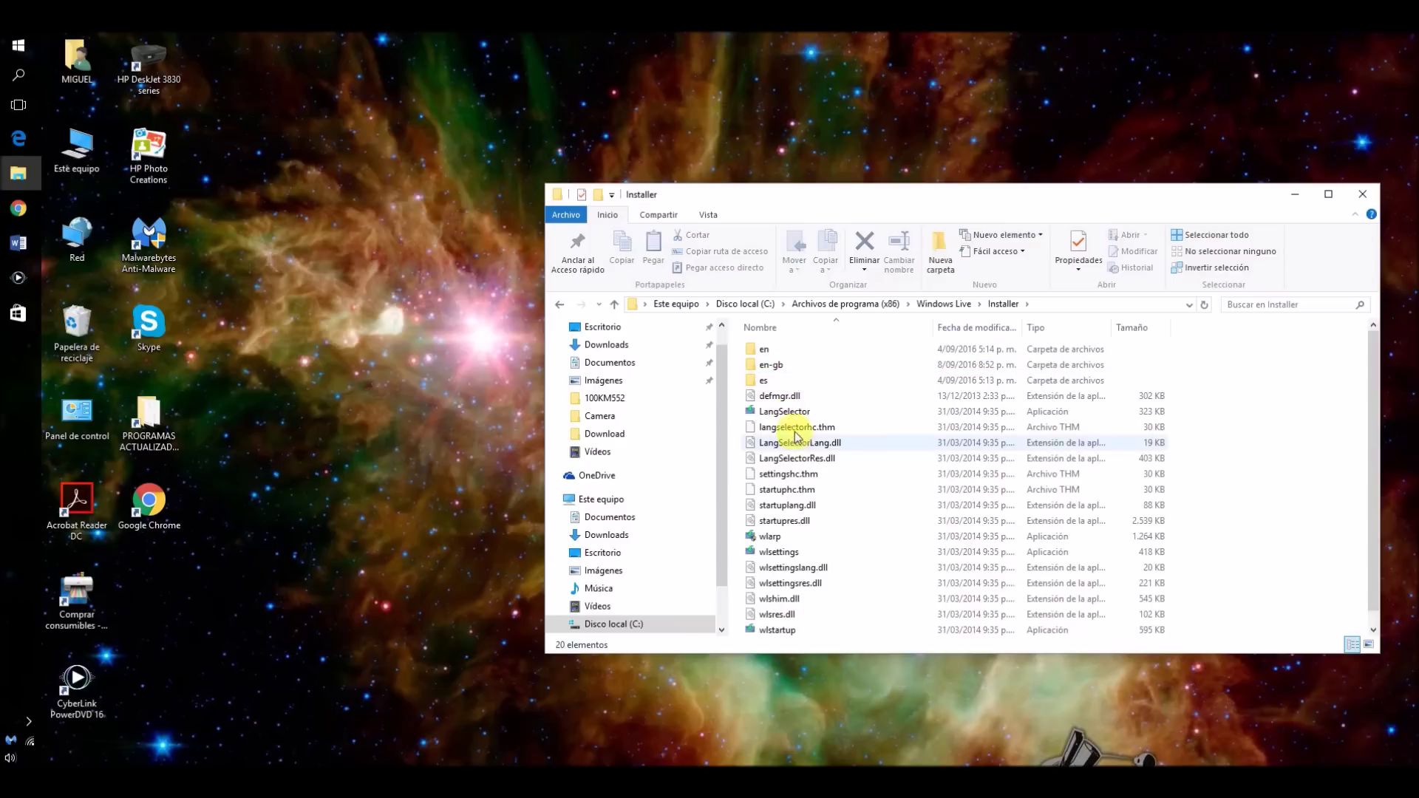
{"action": "double_click", "coordinate": [782, 411]}
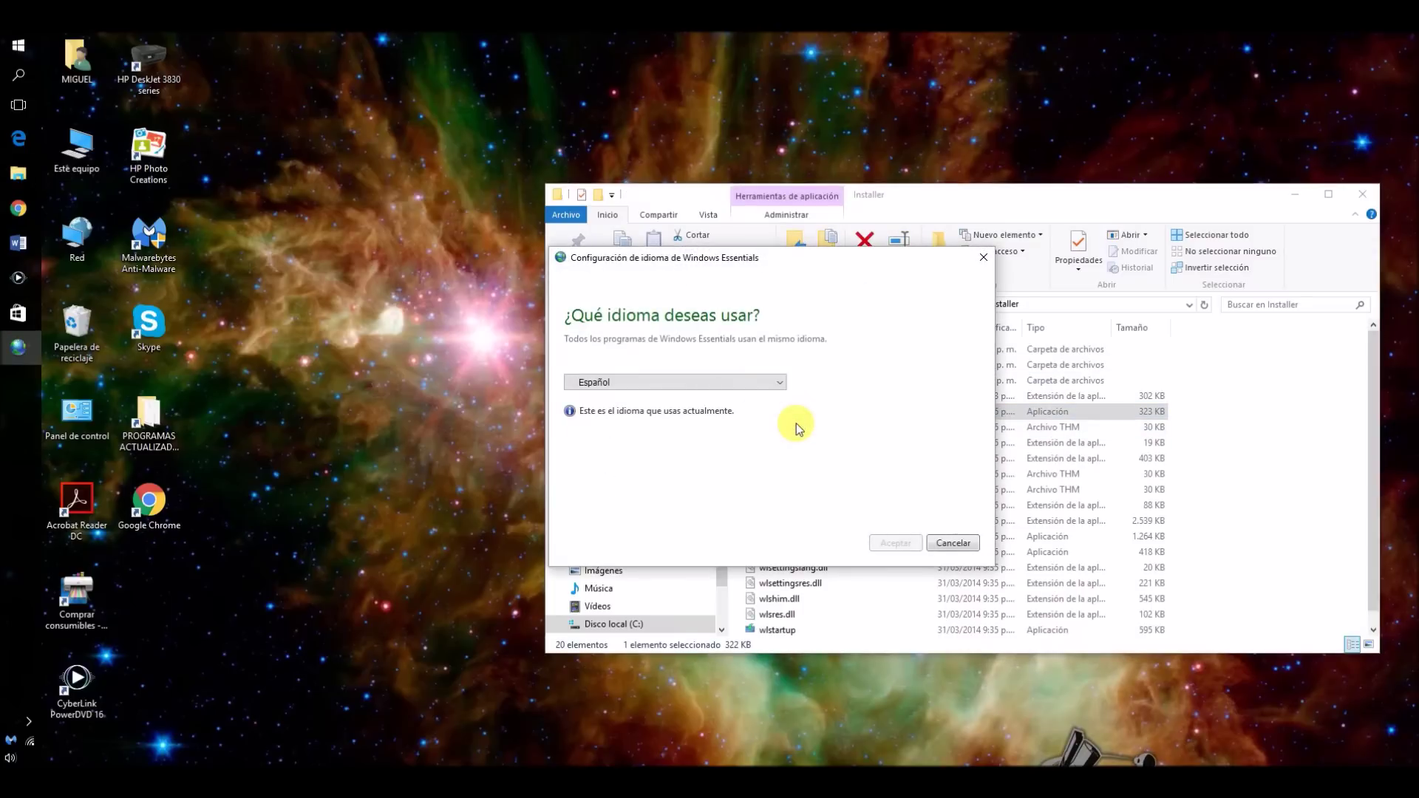
Apply English (United States) as the Windows Essentials language and close the installer once it finishes.
{"action": "left_click", "coordinate": [766, 382]}
{"action": "scroll", "coordinate": [625, 547], "scroll_direction": "down", "scroll_amount": 10}
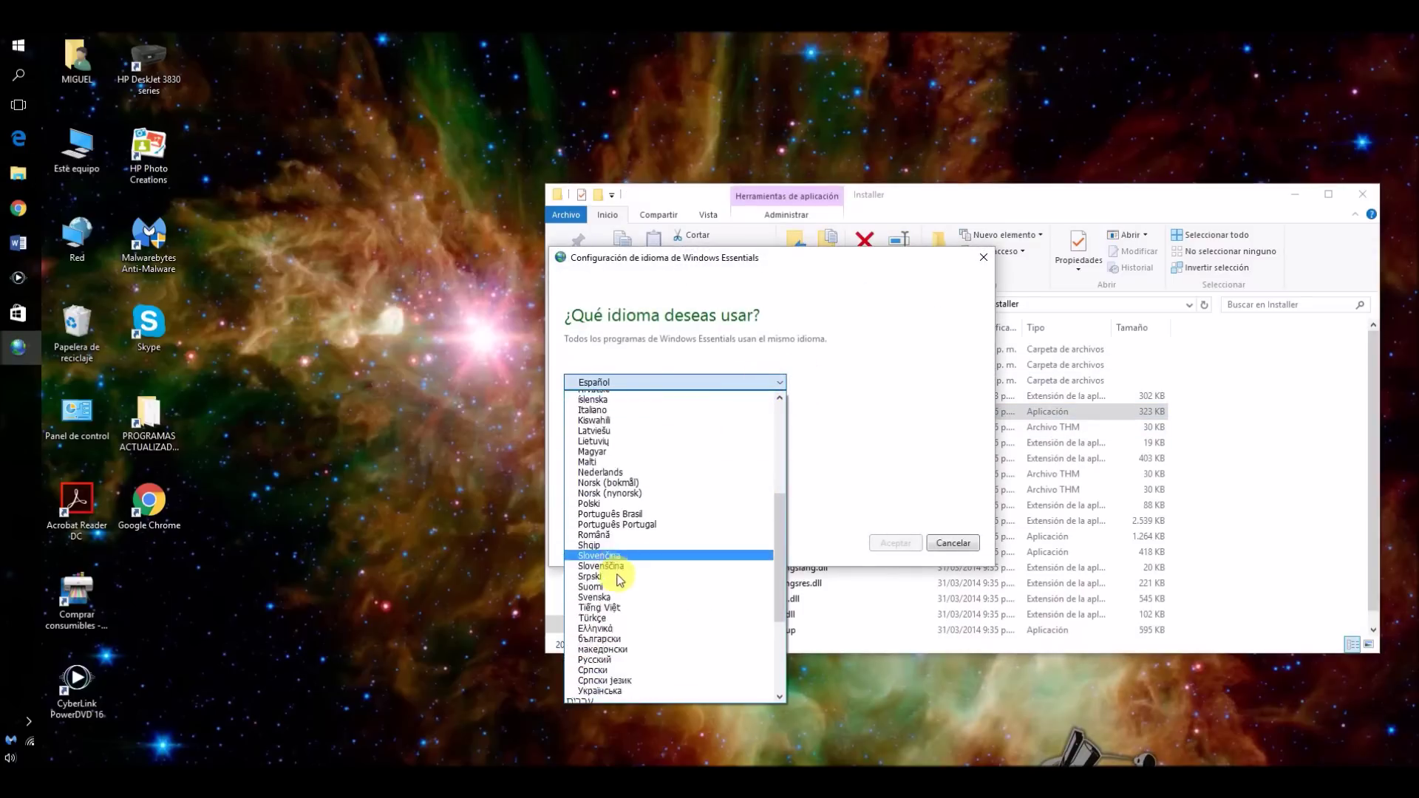
{"action": "scroll", "coordinate": [657, 572], "scroll_direction": "up", "scroll_amount": 9}
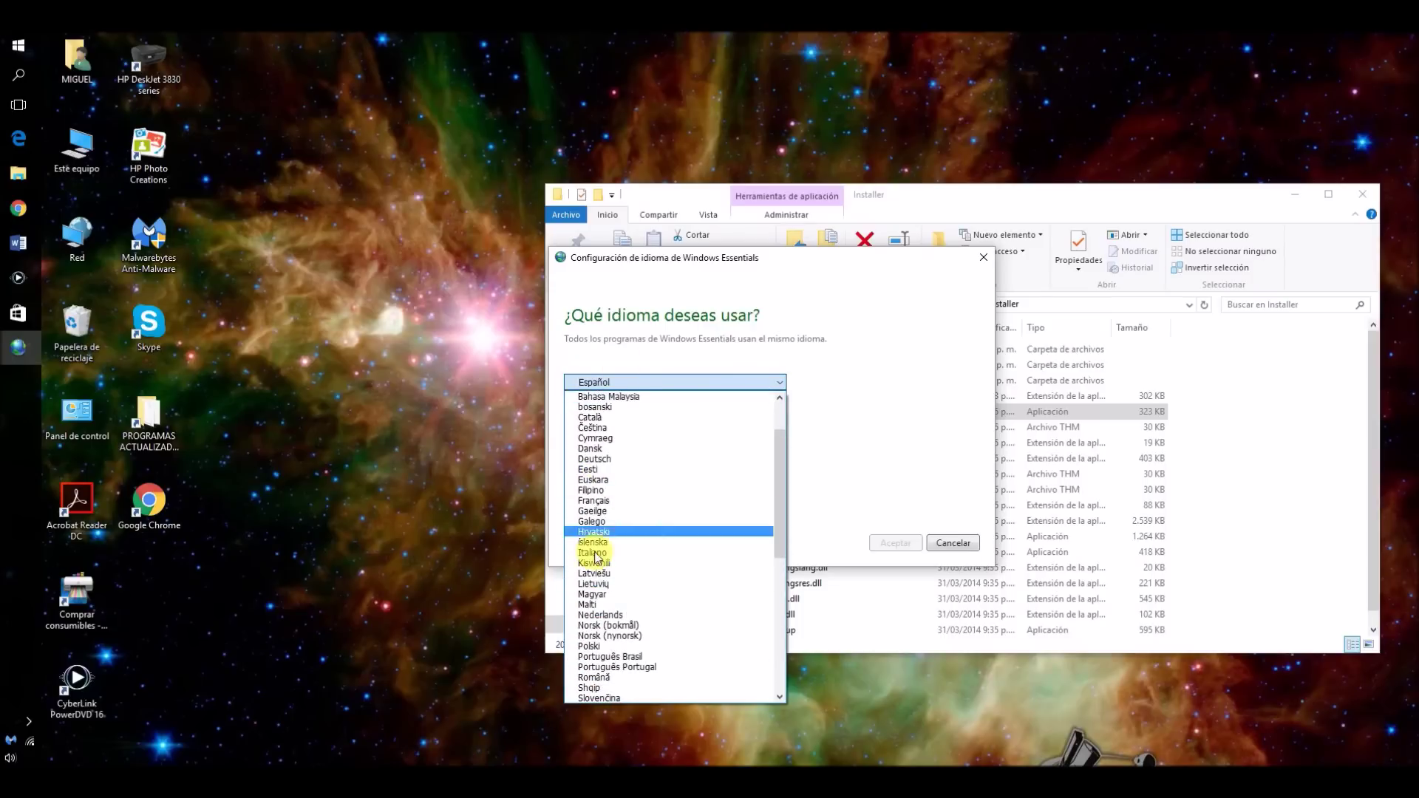
{"action": "scroll", "coordinate": [616, 579], "scroll_direction": "up", "scroll_amount": 2}
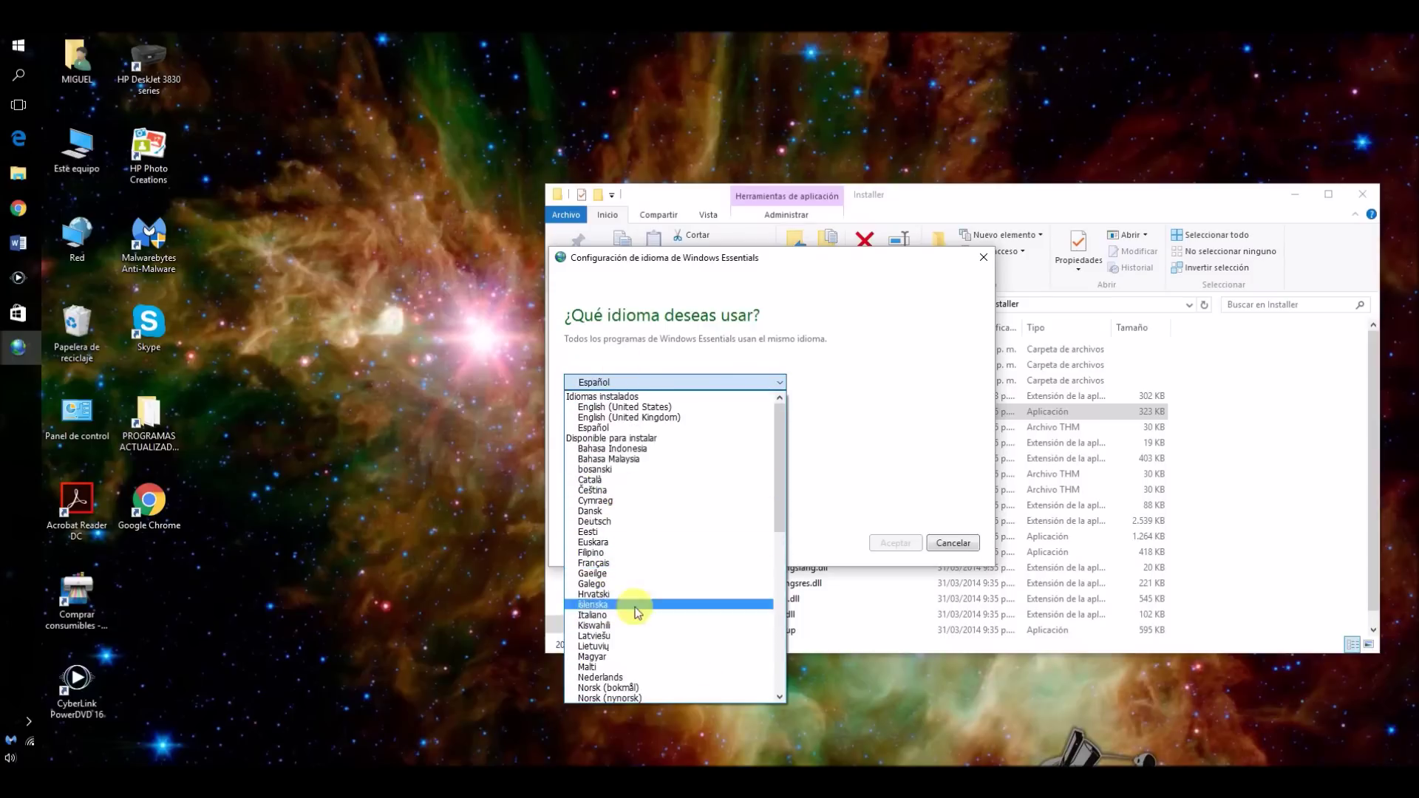
{"action": "left_click", "coordinate": [624, 408]}
{"action": "left_click", "coordinate": [895, 543]}
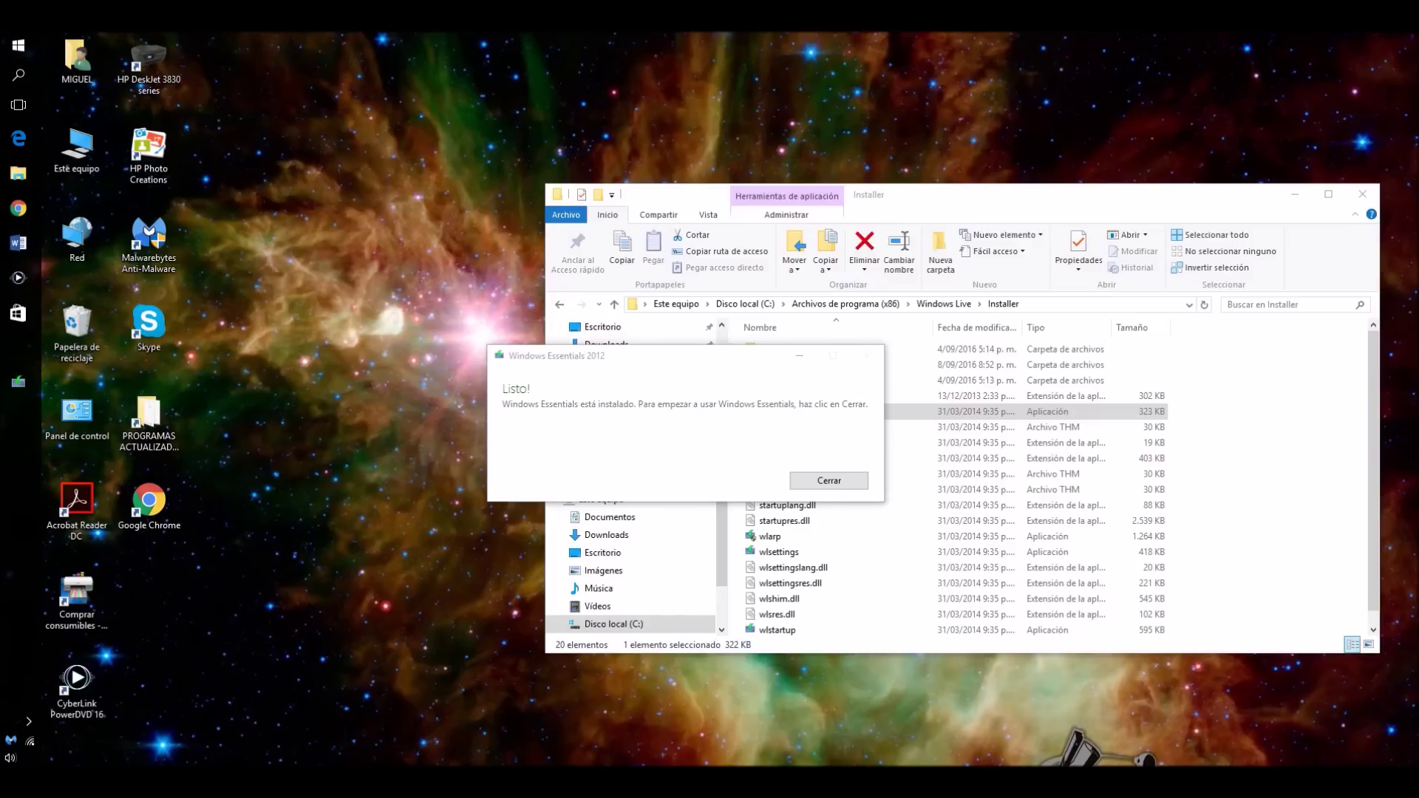
{"action": "left_click", "coordinate": [826, 484]}
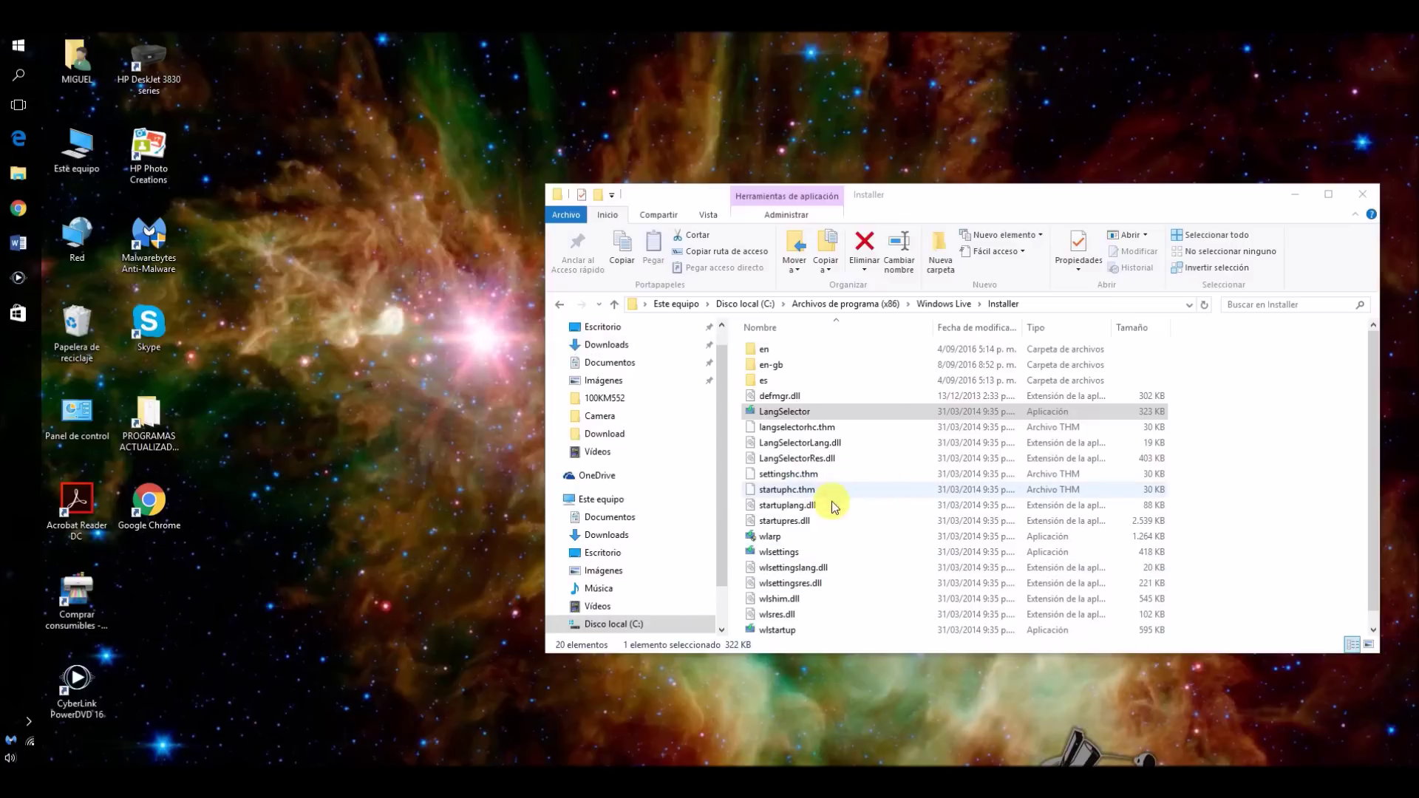
Search Windows for "mo" and launch Movie Maker with the newly applied language.
{"action": "left_click", "coordinate": [20, 74]}
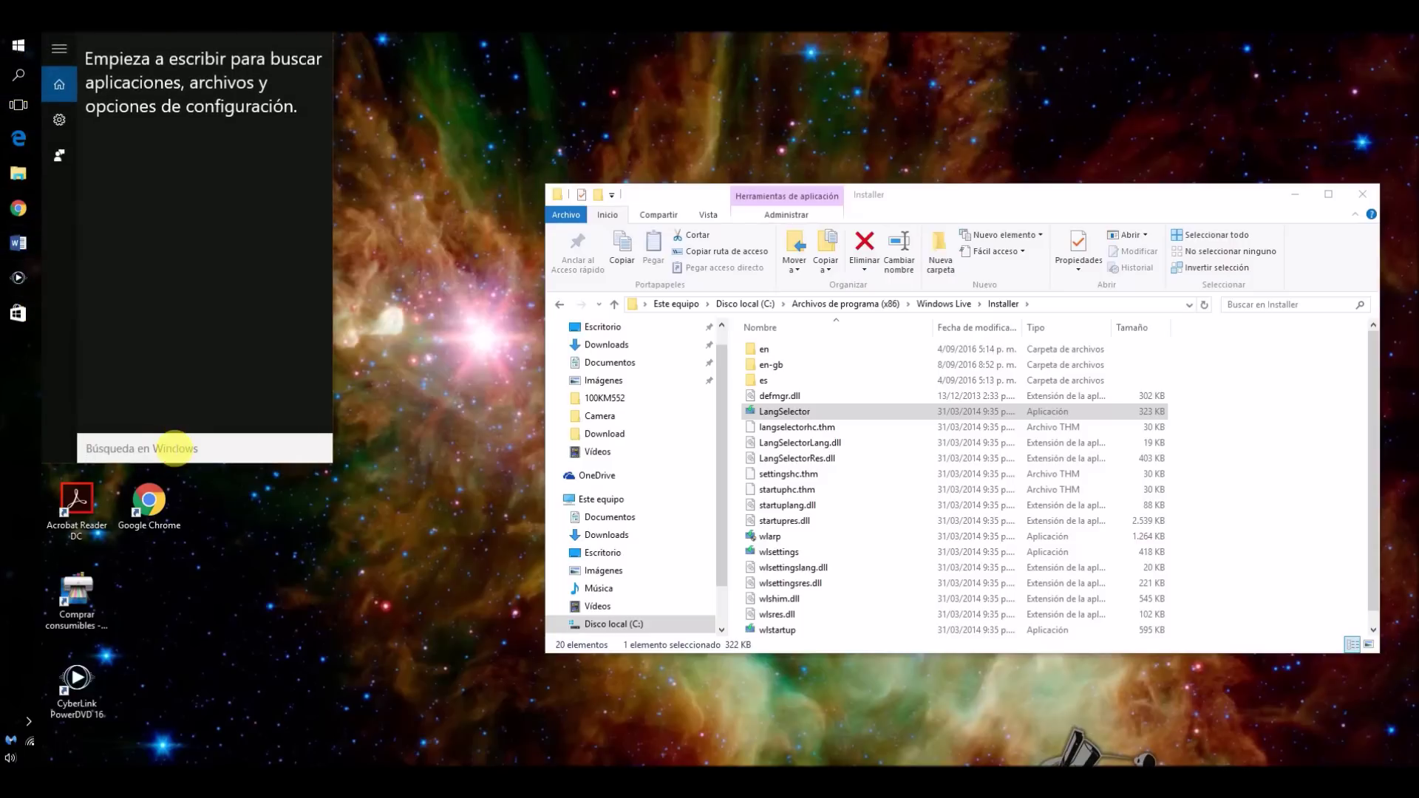
{"action": "type", "text": "mo"}
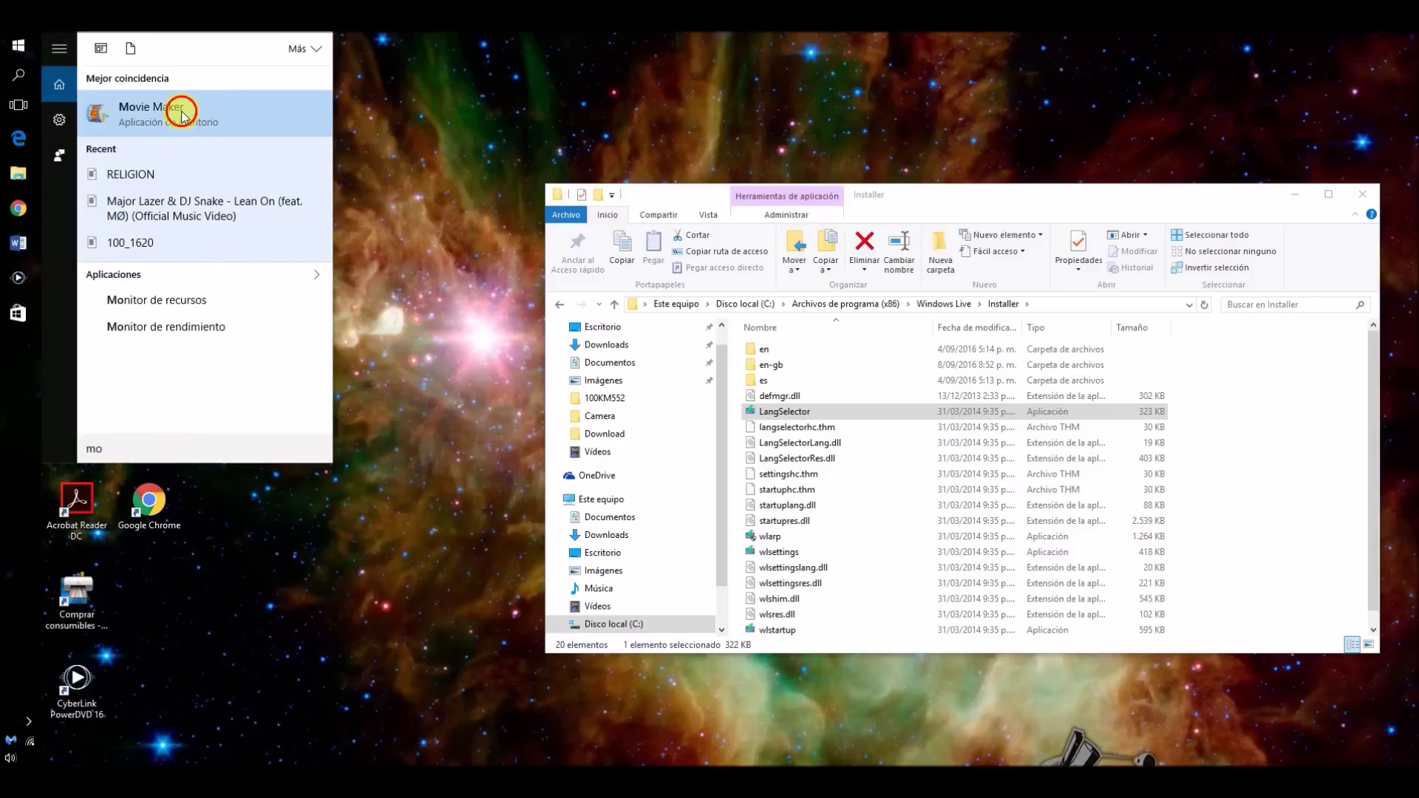
{"action": "left_click", "coordinate": [182, 116]}
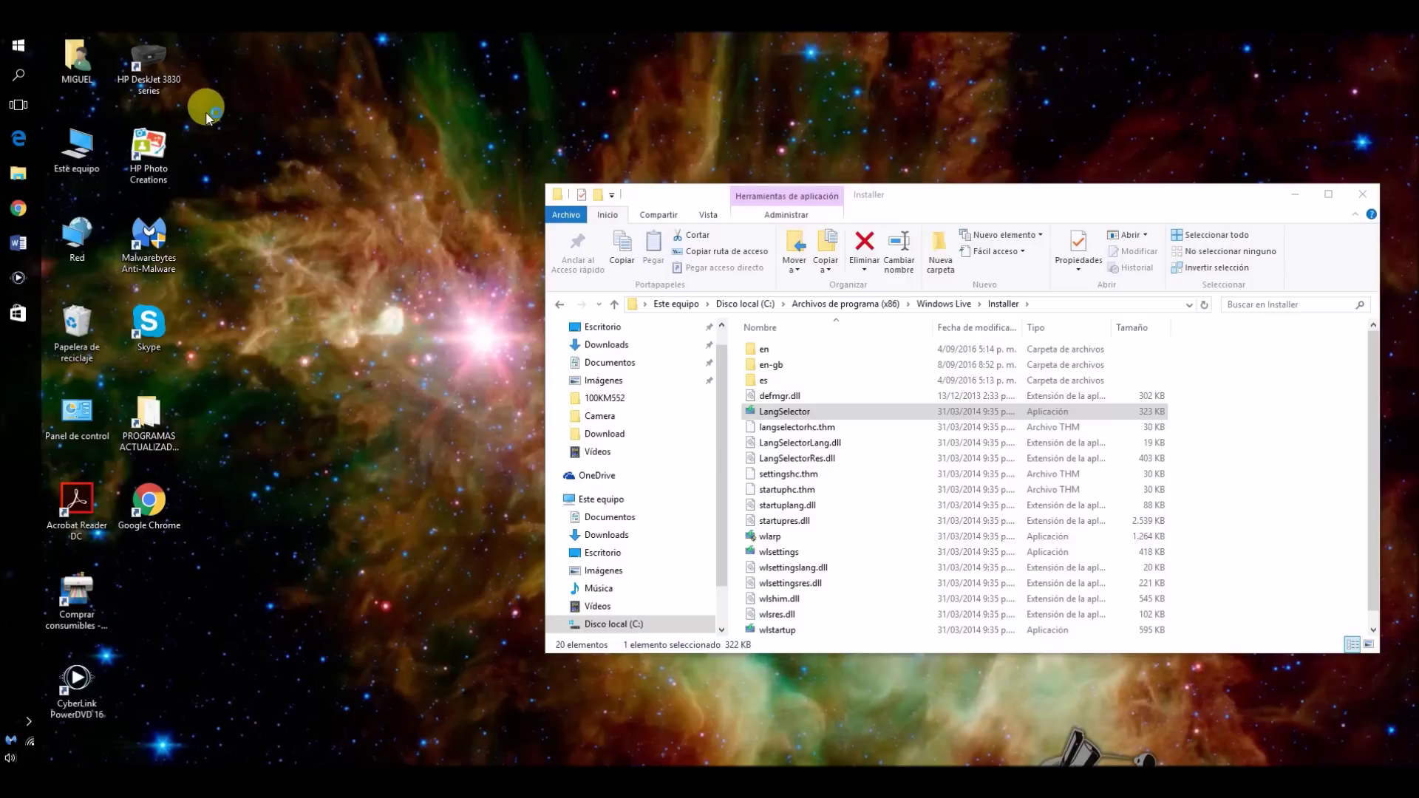